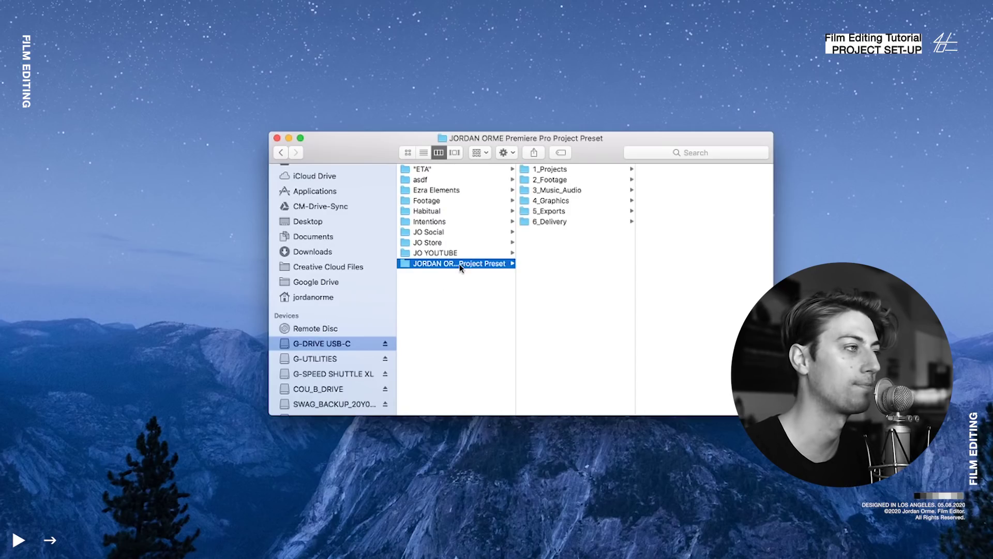
# Widen the Finder column and duplicate the Premiere Pro Project Preset folder.
pyautogui.moveTo(516, 288); pyautogui.dragTo(600, 279)
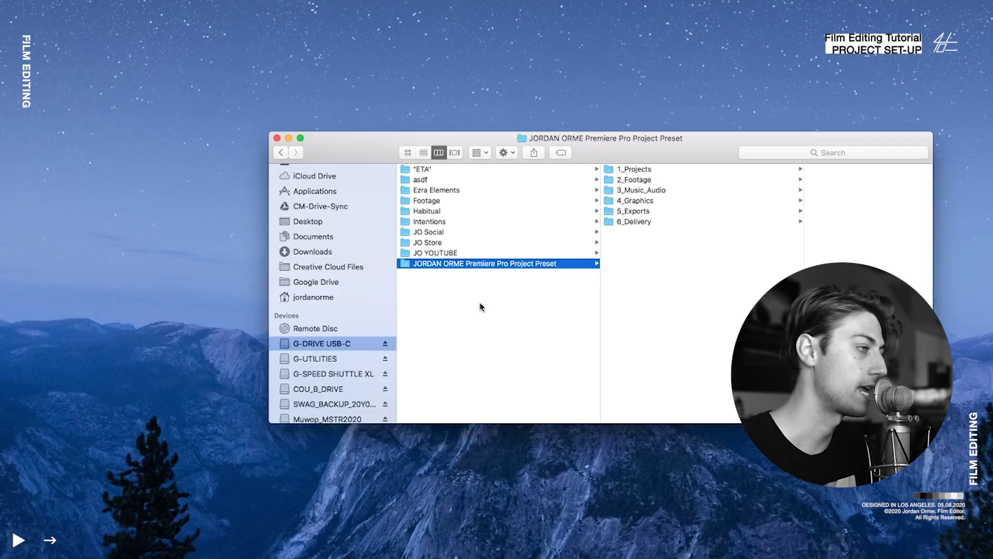
pyautogui.click(506, 322)
pyautogui.press('super+v')
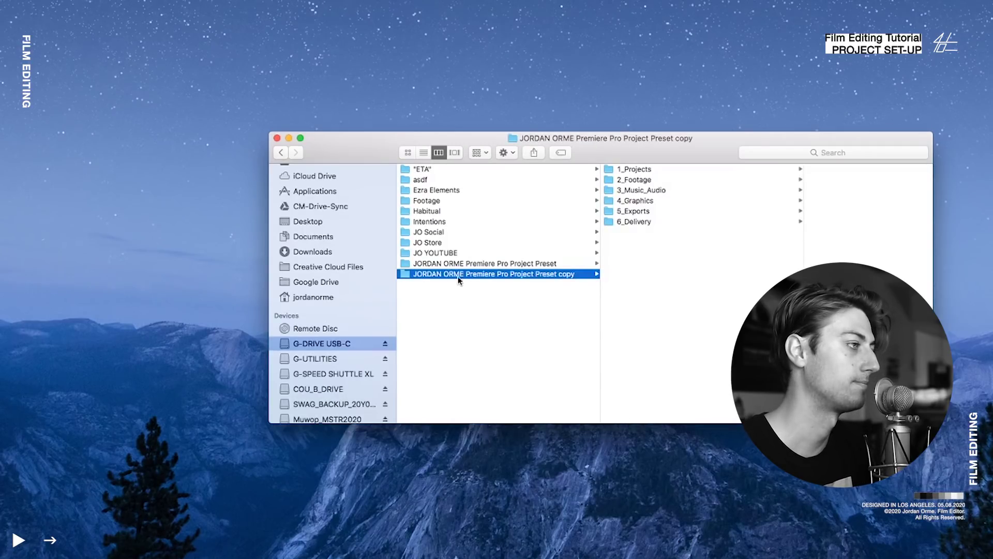
# Rename the duplicated folder to Intentions2, getting past the name-already-taken warning.
pyautogui.click(467, 272)
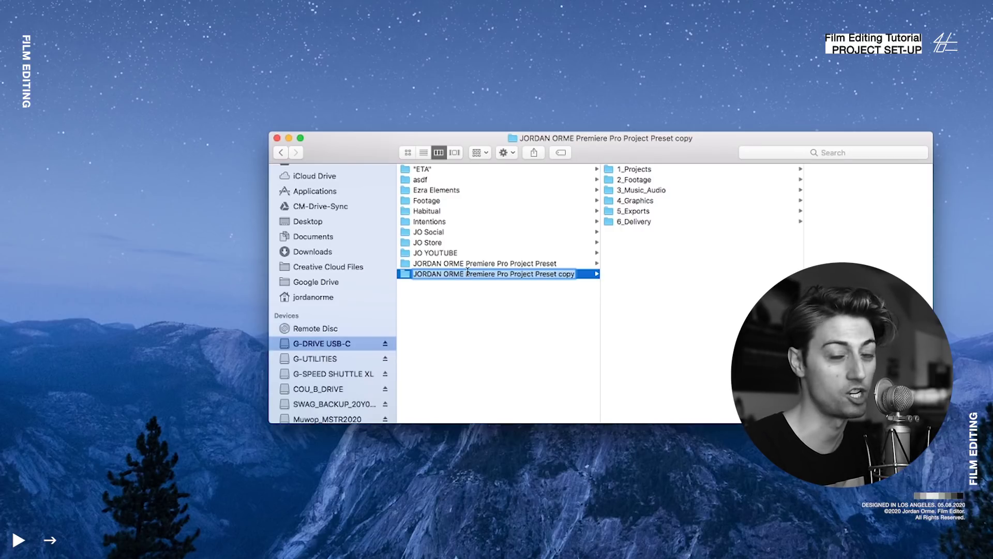
pyautogui.write('Intentions')
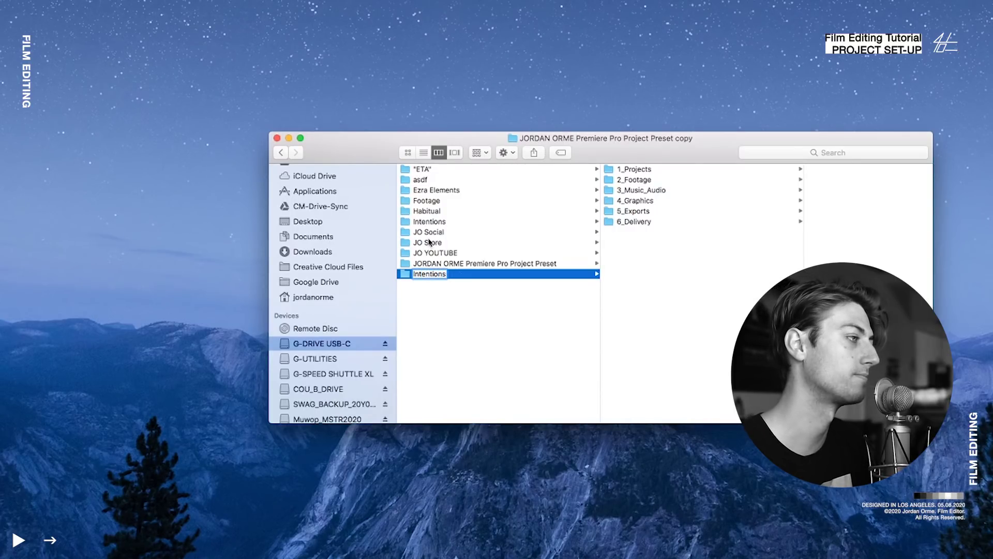
pyautogui.press('Escape')
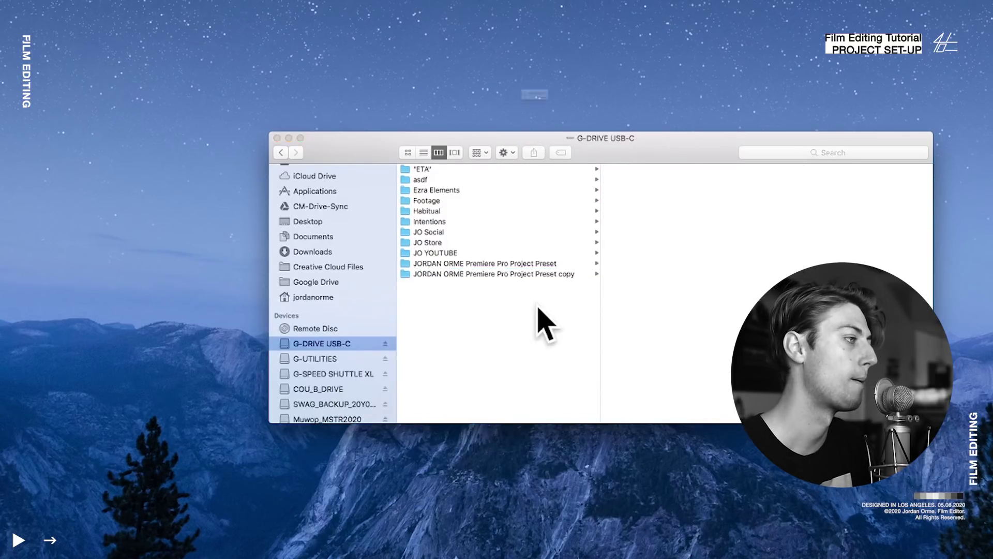
pyautogui.click(612, 215)
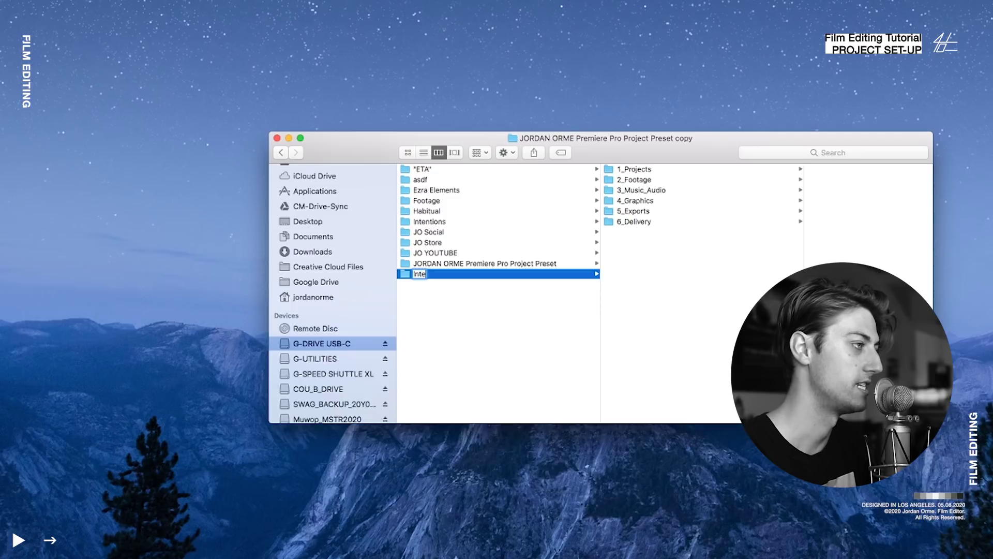
pyautogui.write('2')
pyautogui.press('Return')
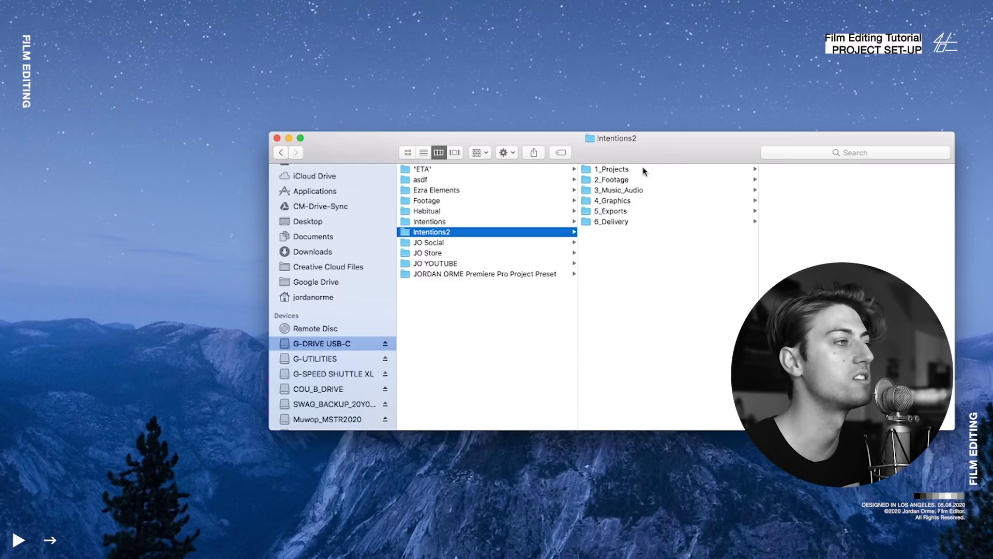
pyautogui.click(645, 170)
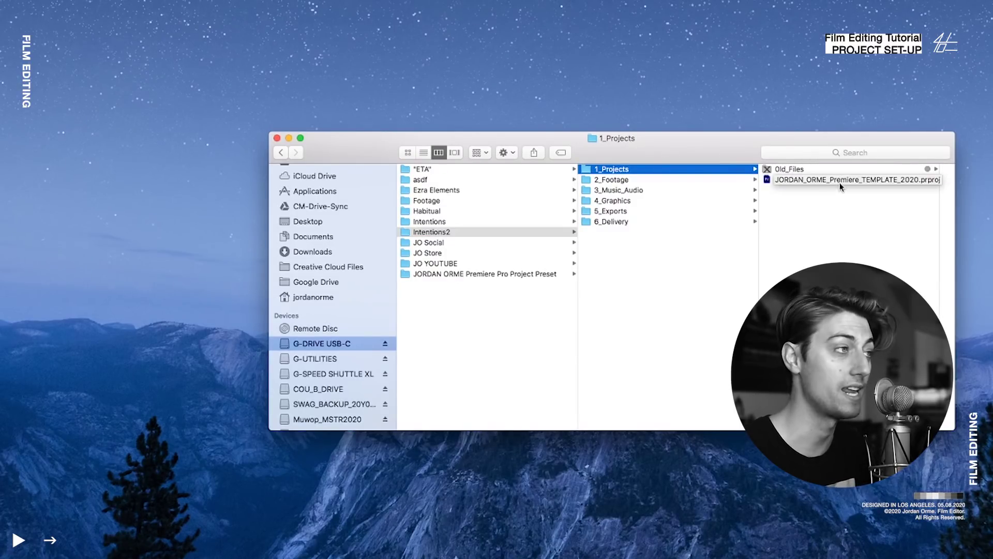
pyautogui.click(667, 180)
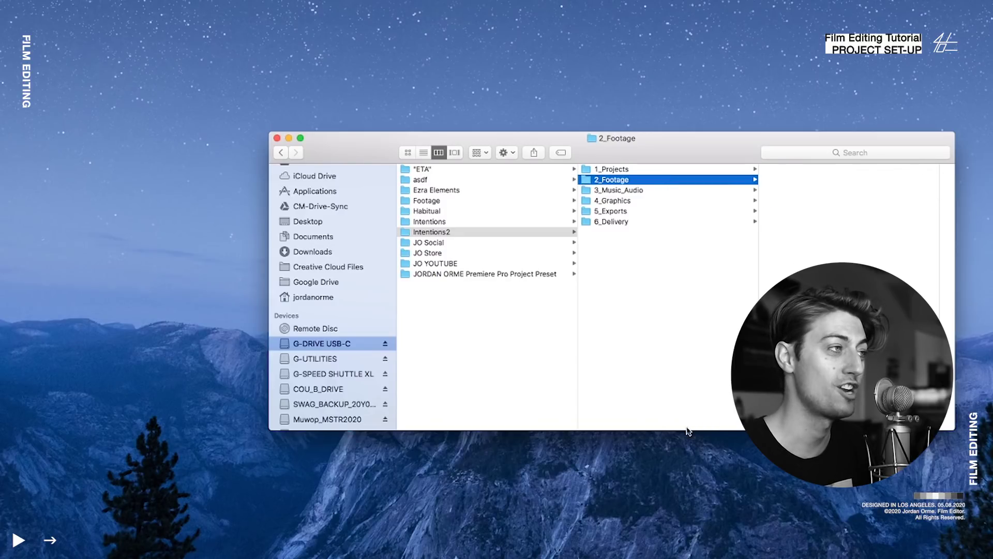
pyautogui.click(672, 191)
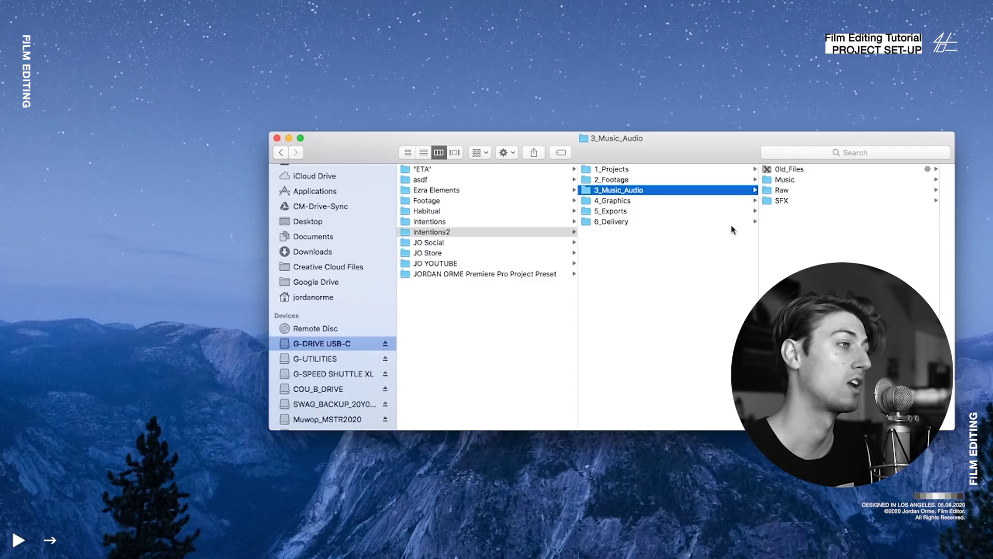
pyautogui.click(666, 202)
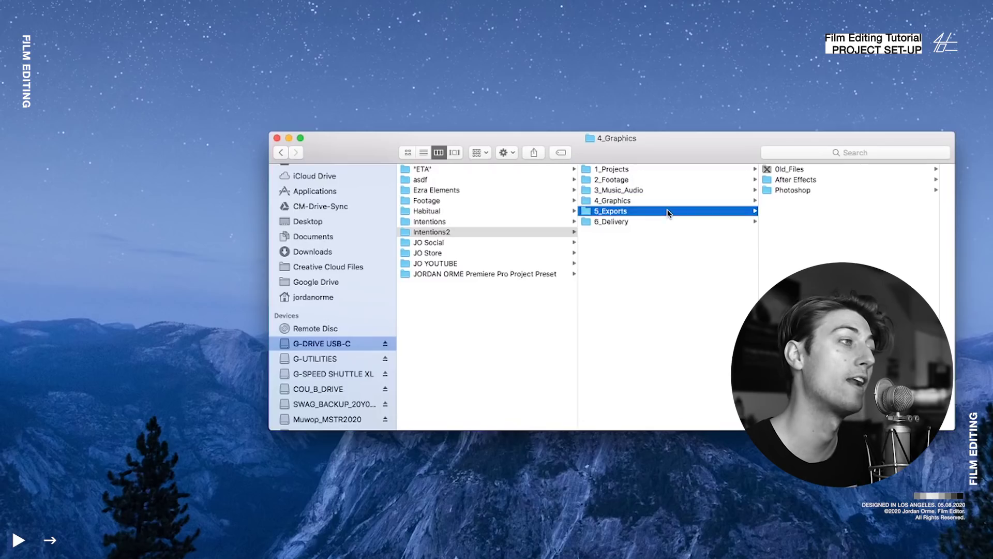
pyautogui.click(669, 222)
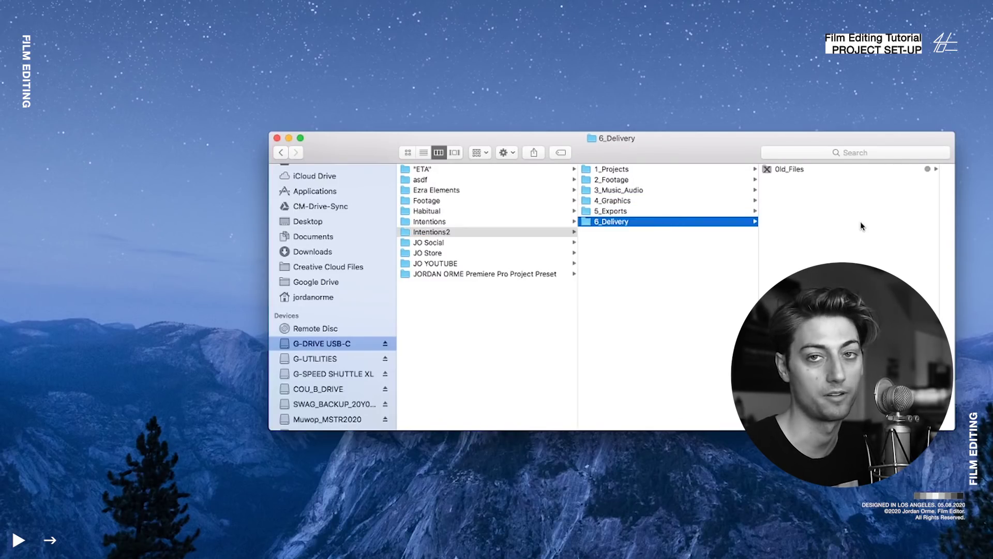
pyautogui.click(630, 170)
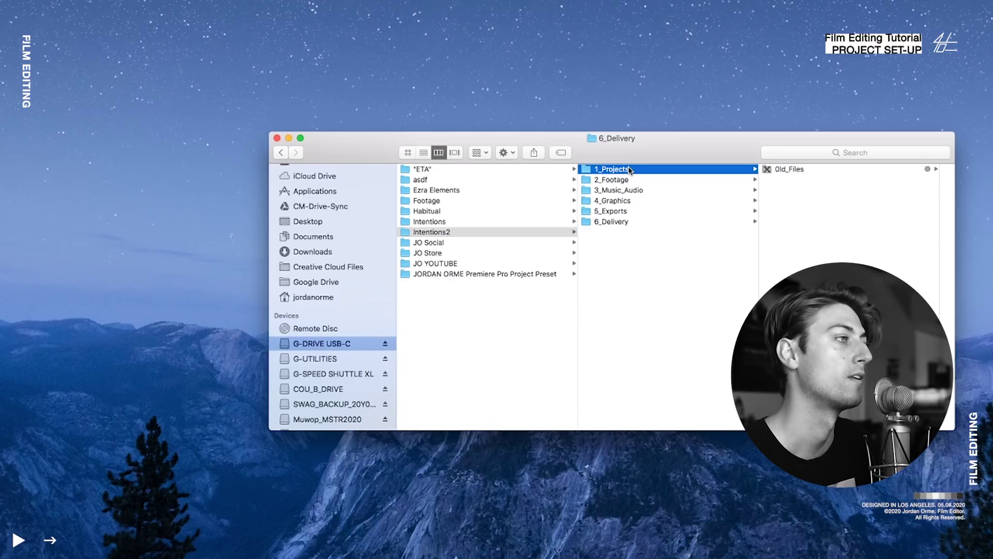
# Rename the template .prproj in 1_Projects to Intentions.prproj and reselect it.
pyautogui.click(818, 180)
pyautogui.press('Return')
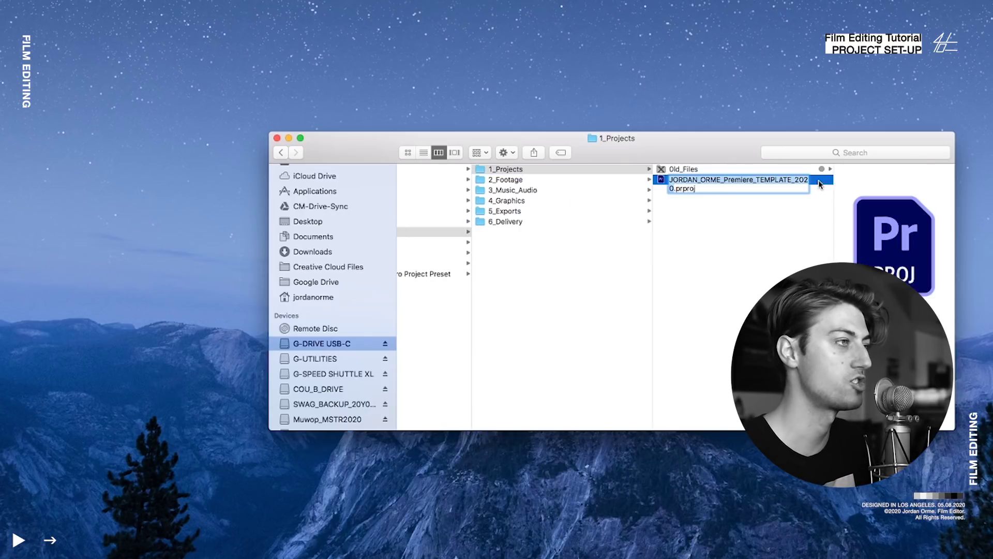
pyautogui.write('Intentions')
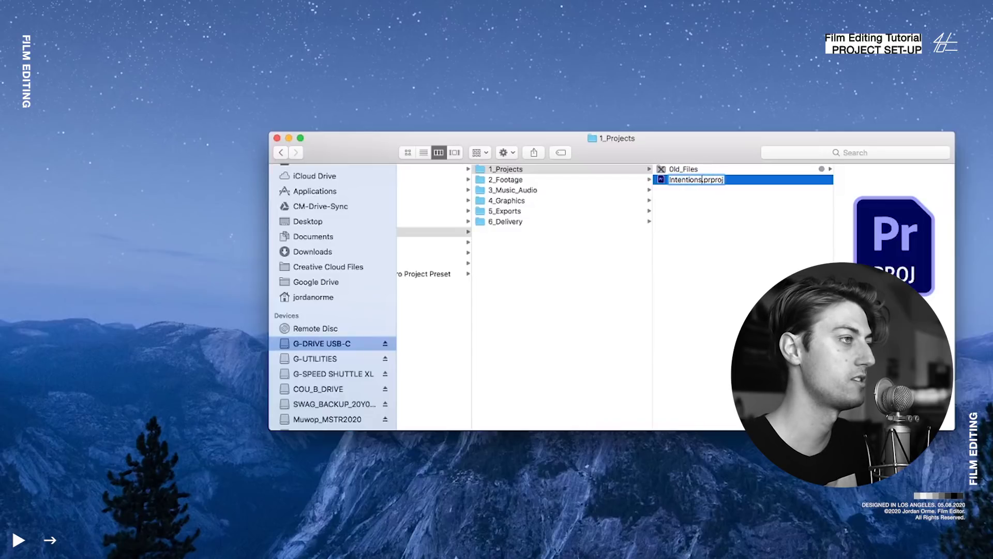
pyautogui.click(805, 210)
pyautogui.click(687, 182)
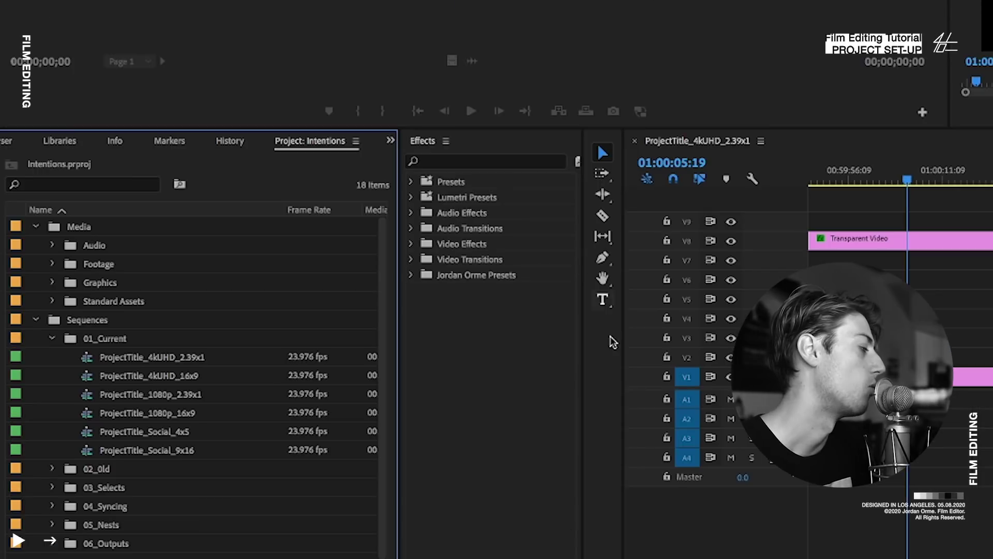
# Review the six 01_Current sequences and open ProjectTitle_4kUHD_2.39x1 and ProjectTitle_4kUHD_16x9 in the timeline.
pyautogui.click(88, 357)
pyautogui.click(94, 377)
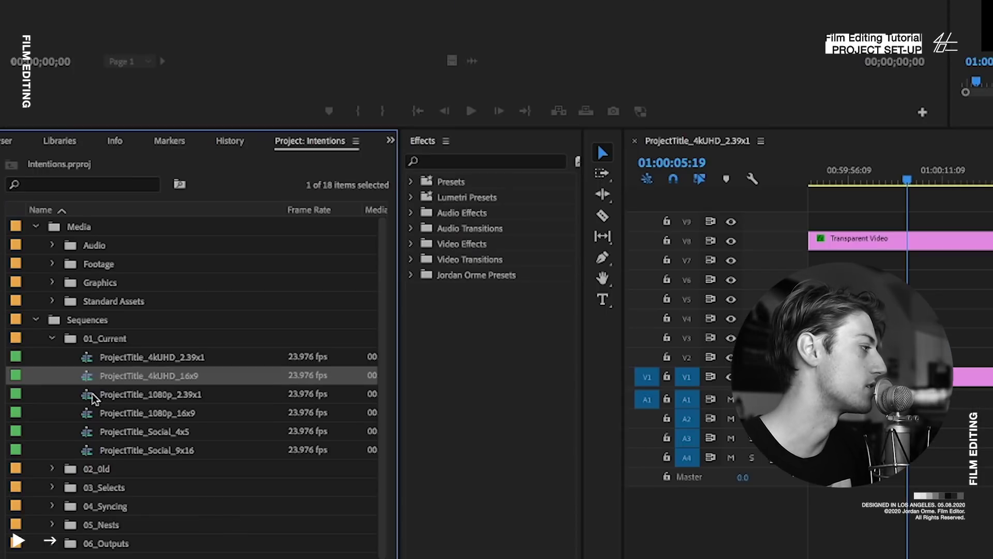
pyautogui.click(96, 395)
pyautogui.click(97, 414)
pyautogui.click(89, 434)
pyautogui.click(86, 453)
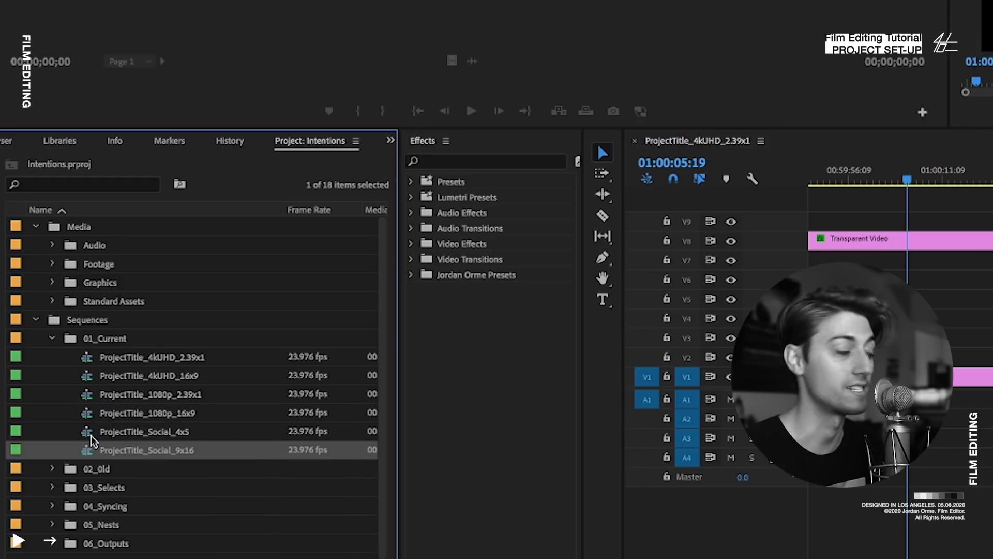
pyautogui.click(183, 362)
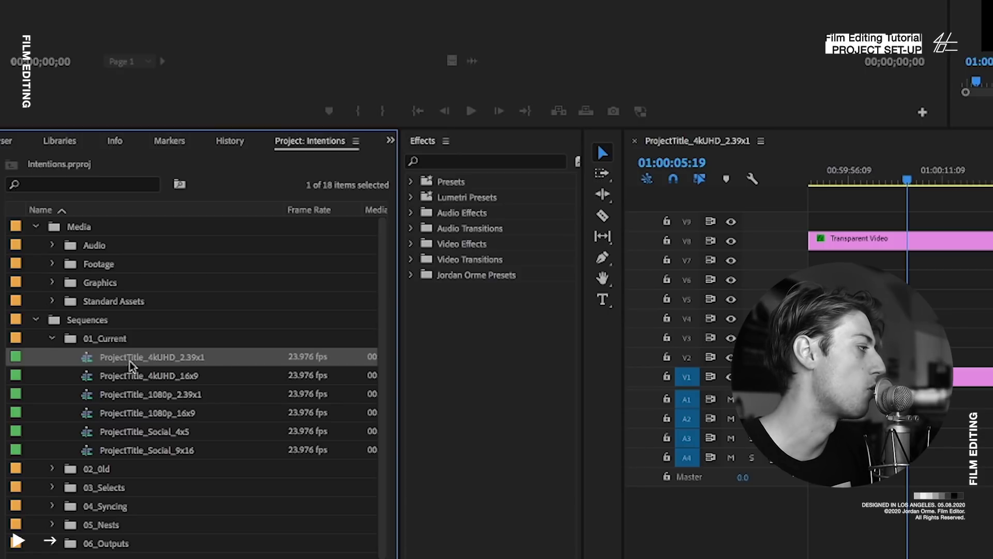
pyautogui.doubleClick(88, 363)
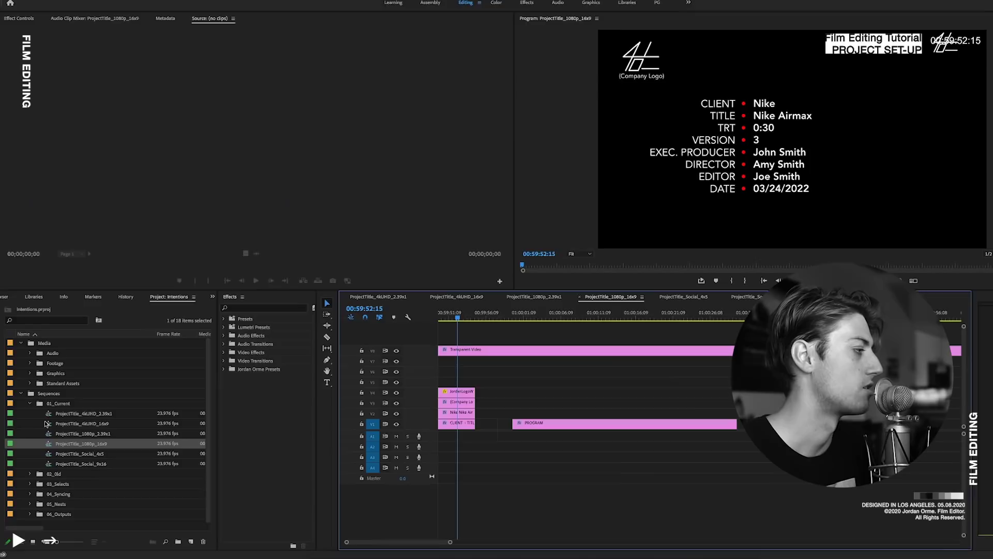
pyautogui.doubleClick(83, 377)
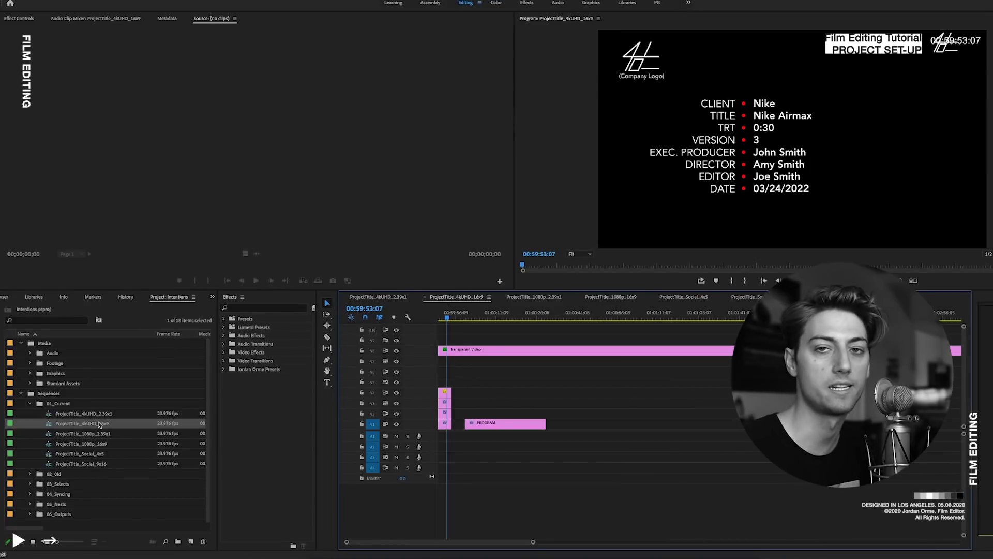
# Delete the four sequences from ProjectTitle_1080p_2.39x1 through ProjectTitle_Social_9x16.
pyautogui.click(48, 435)
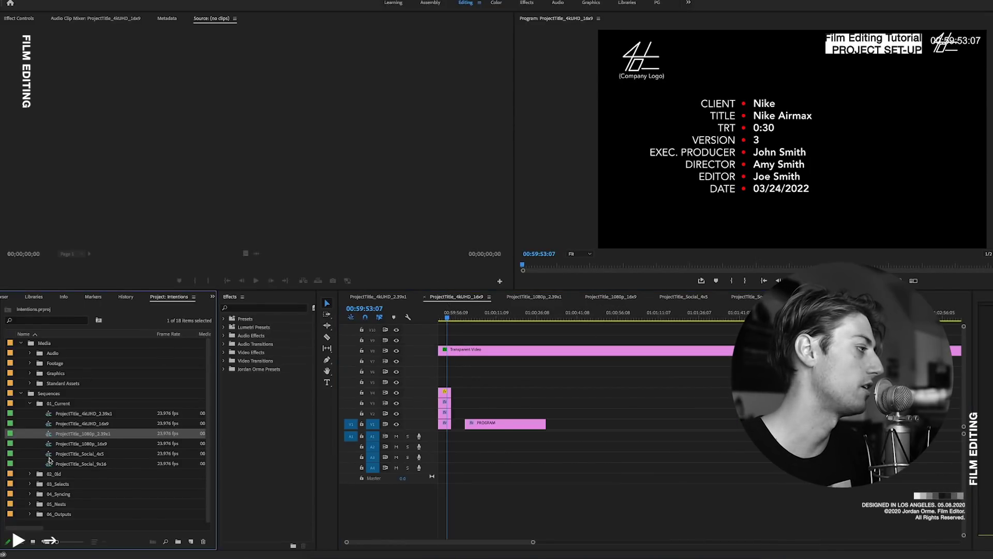
pyautogui.keyDown('shift'); pyautogui.click(51, 463); pyautogui.keyUp('shift')
pyautogui.click(198, 541)
pyautogui.click(54, 415)
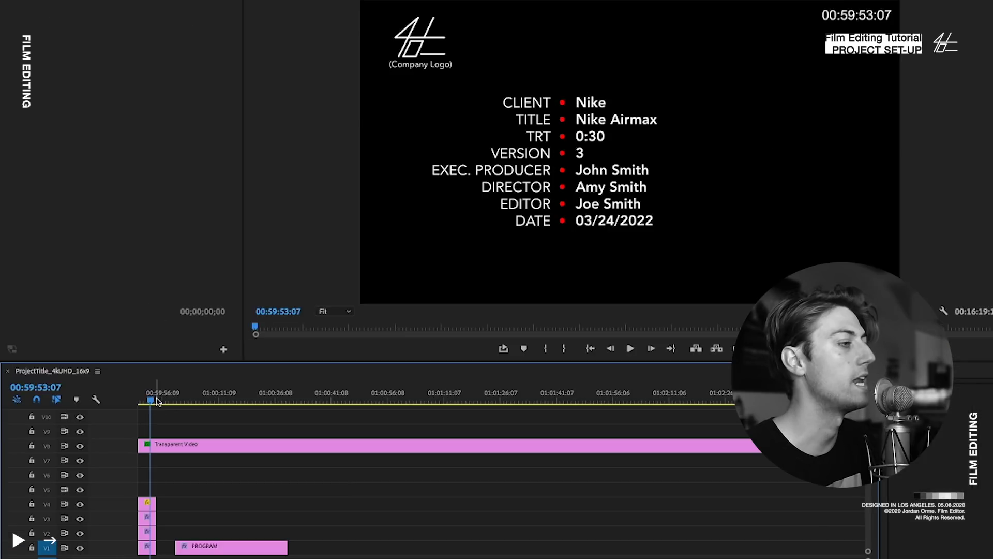
pyautogui.moveTo(447, 317); pyautogui.dragTo(445, 317)
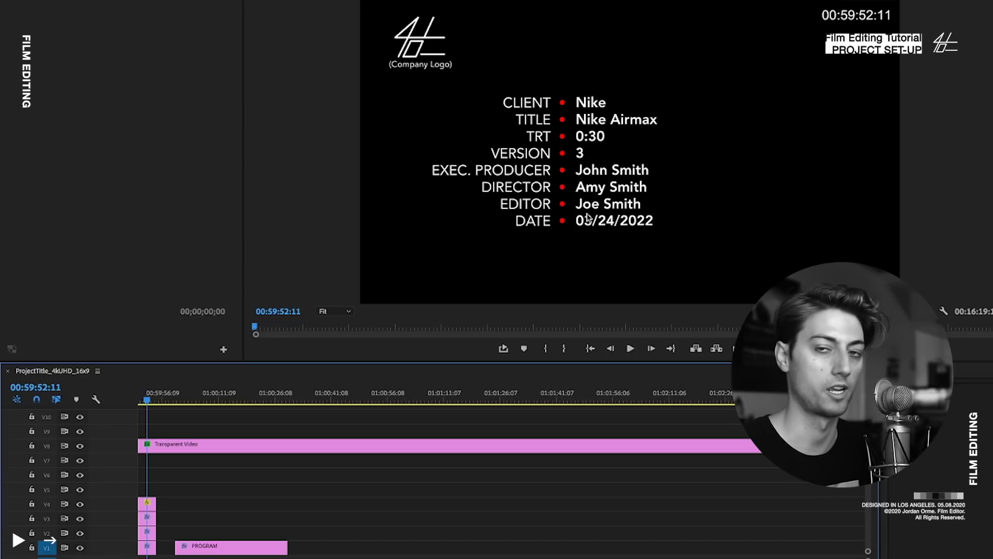
# Select the Transparent Video clip on V8 and play ProjectTitle_4kUHD_16x9 from its start.
pyautogui.click(230, 450)
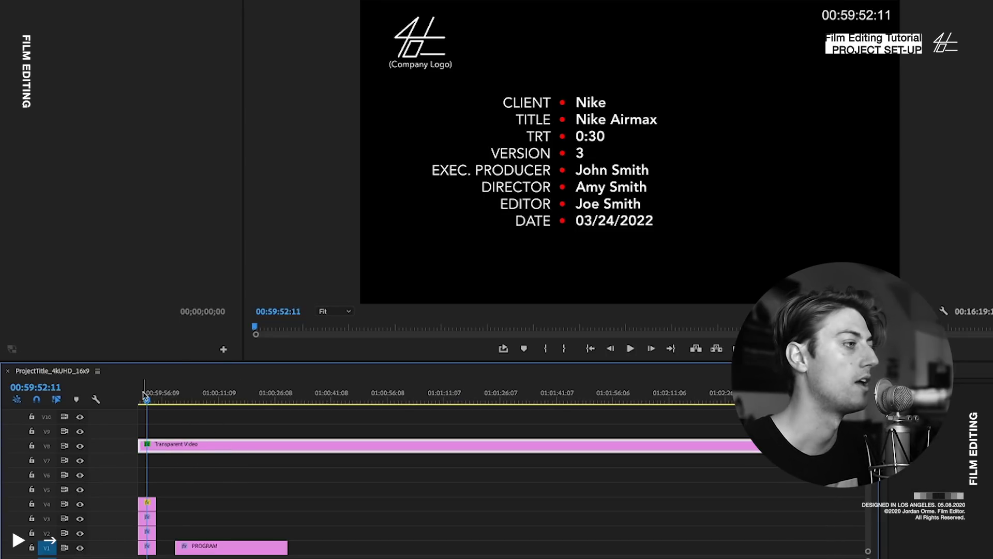
pyautogui.moveTo(144, 396); pyautogui.dragTo(140, 397)
pyautogui.press('space')
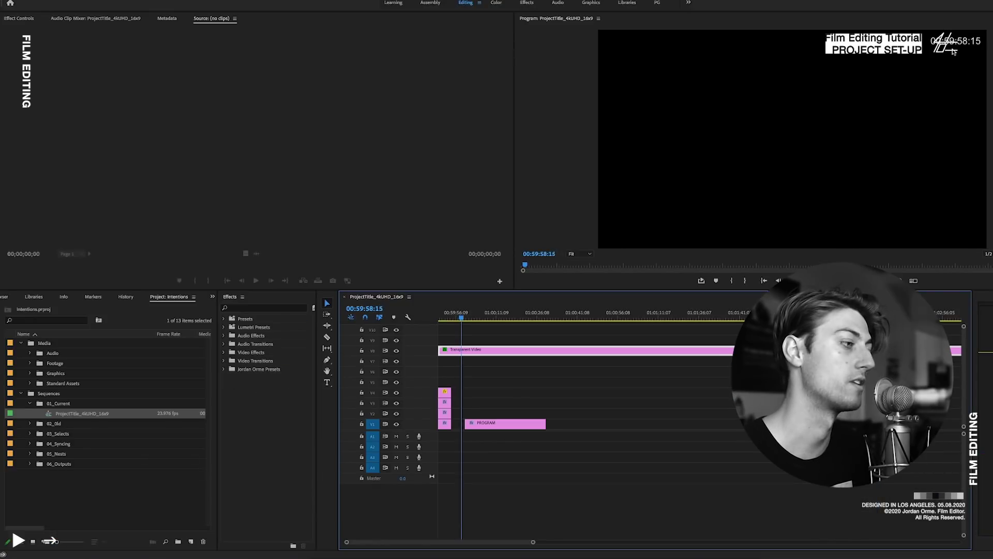
pyautogui.scroll(5, 454, 383)
pyautogui.scroll(3, 465, 386)
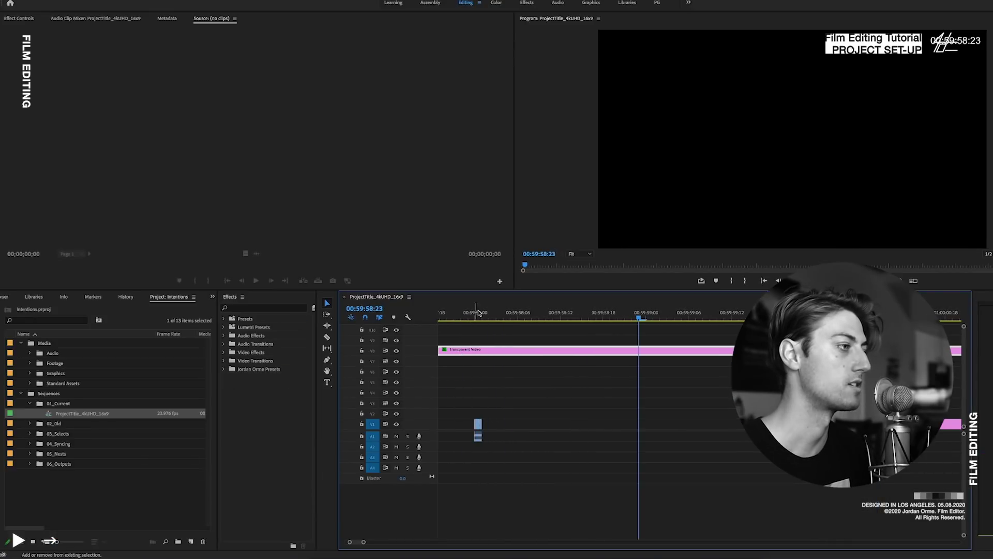
pyautogui.press('Up')
pyautogui.scroll(-6, 483, 387)
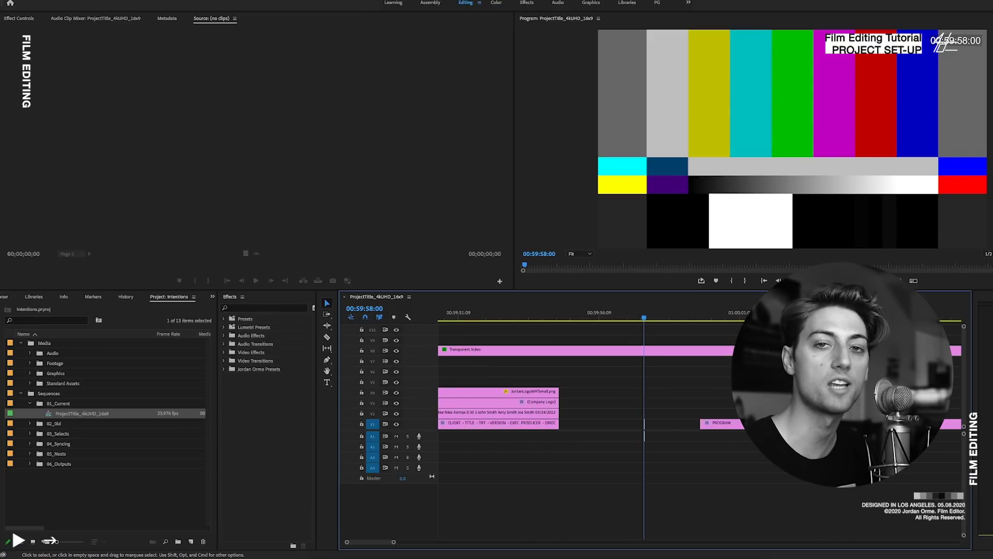
pyautogui.click(632, 317)
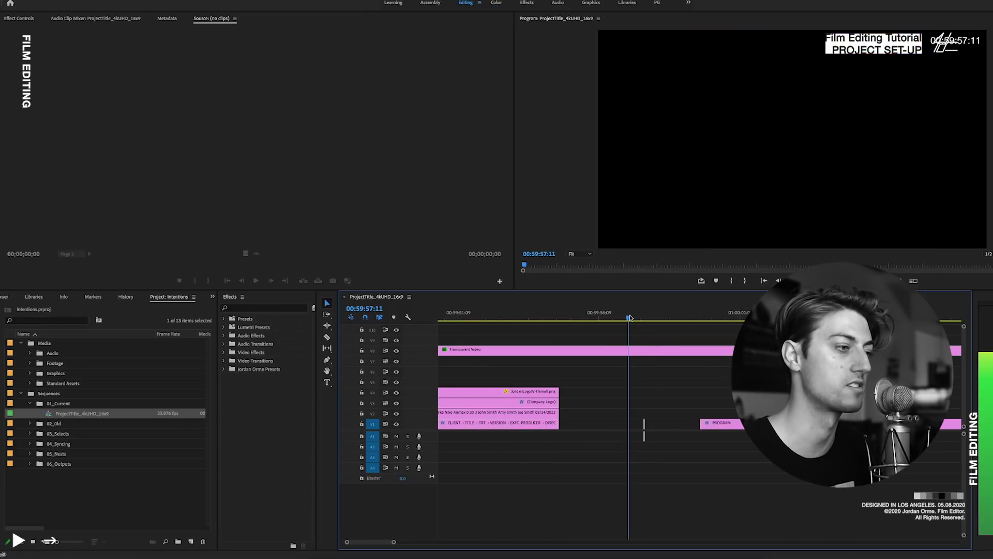
pyautogui.press('space')
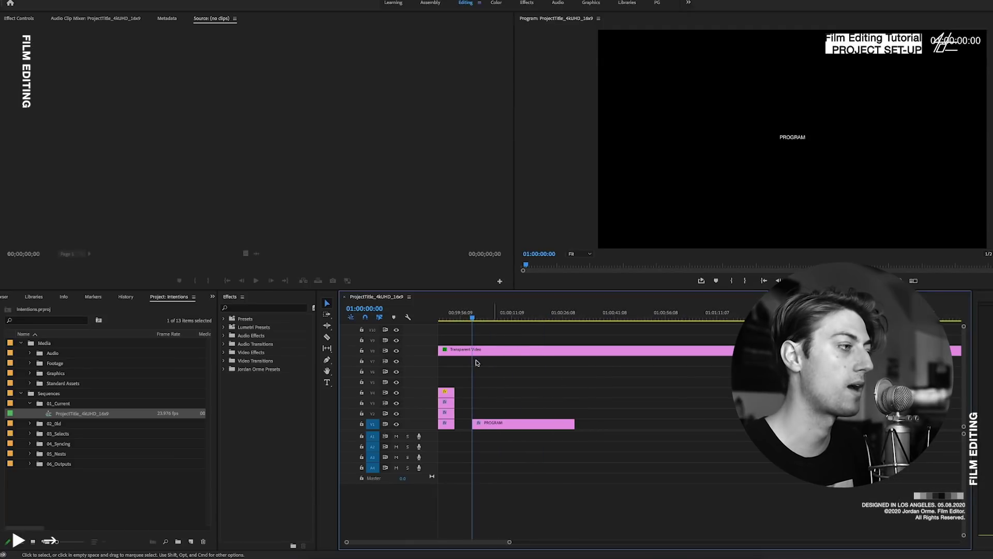
pyautogui.press('Home')
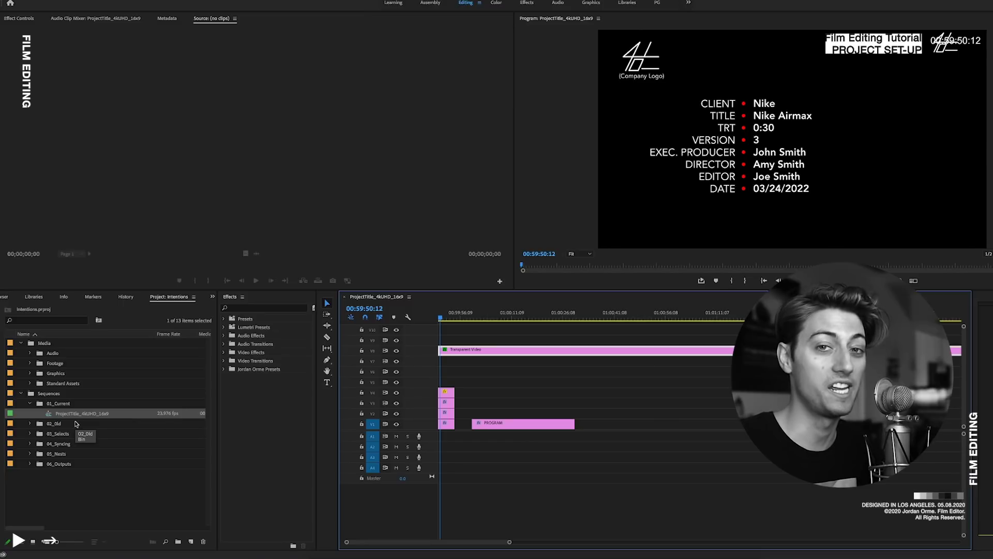
# Collapse the project down to its top-level bins and select the Media bin.
pyautogui.click(29, 403)
pyautogui.click(31, 370)
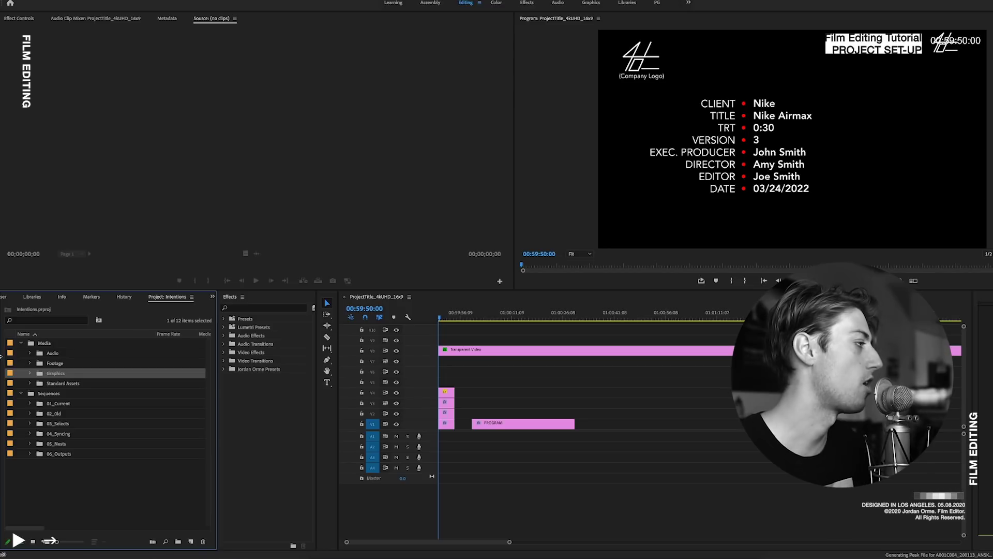
pyautogui.click(37, 354)
pyautogui.click(21, 343)
pyautogui.click(21, 353)
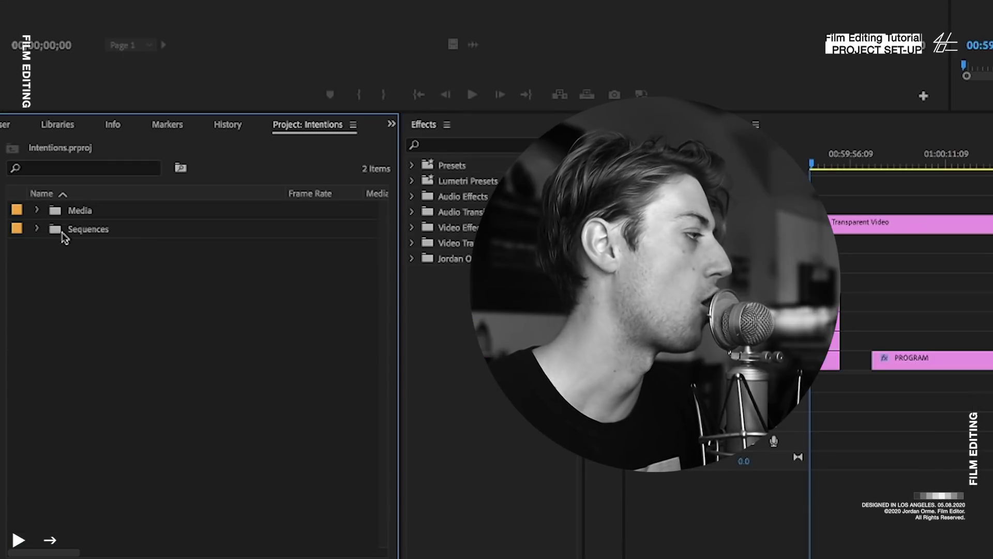
pyautogui.click(84, 212)
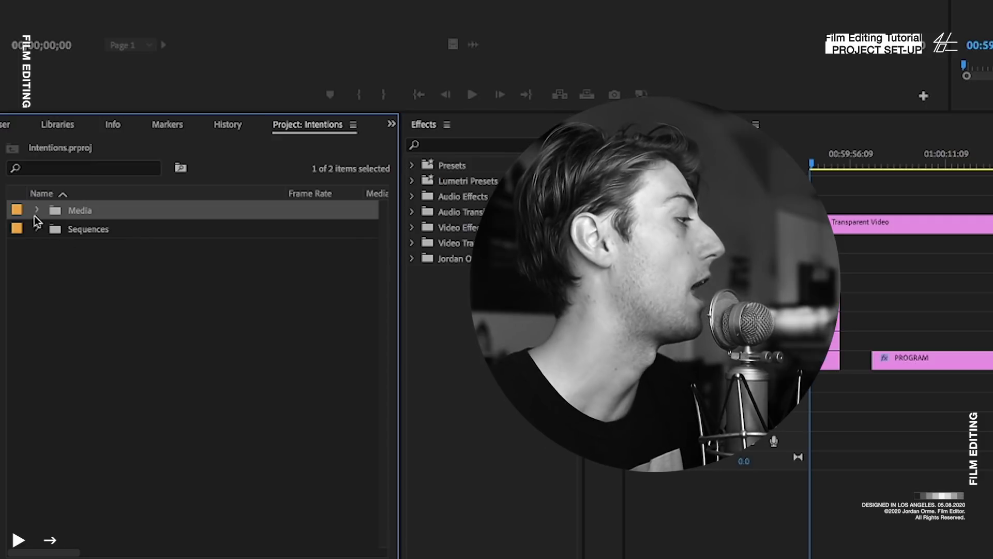
# Expand Media > Audio and review its From Sound, Music, Raw and SFX bins.
pyautogui.click(36, 210)
pyautogui.click(53, 229)
pyautogui.click(93, 249)
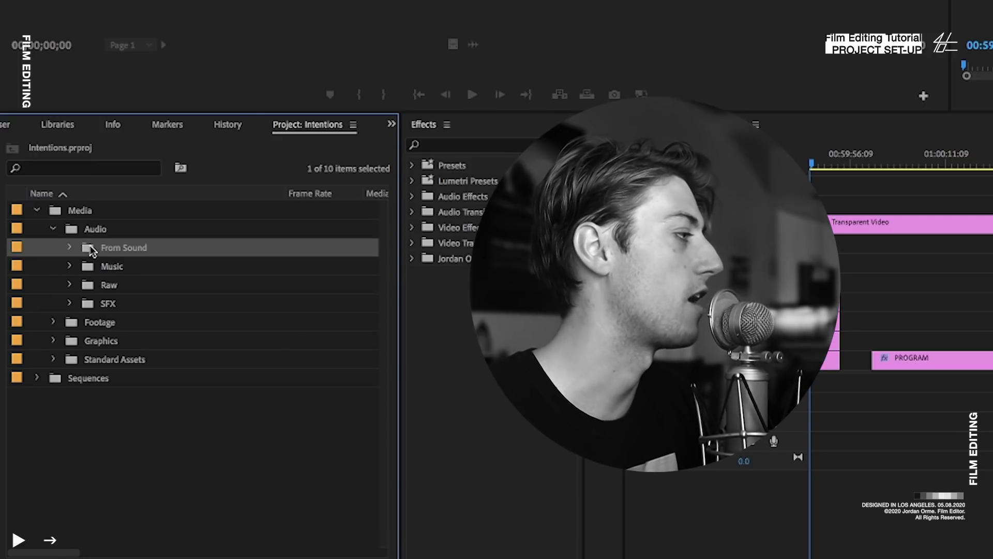
pyautogui.click(103, 269)
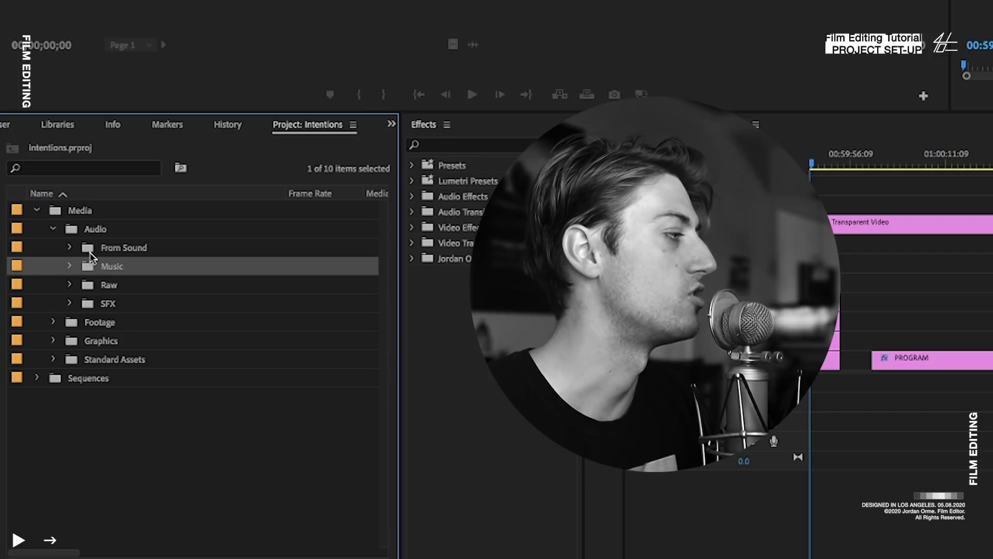
pyautogui.click(90, 255)
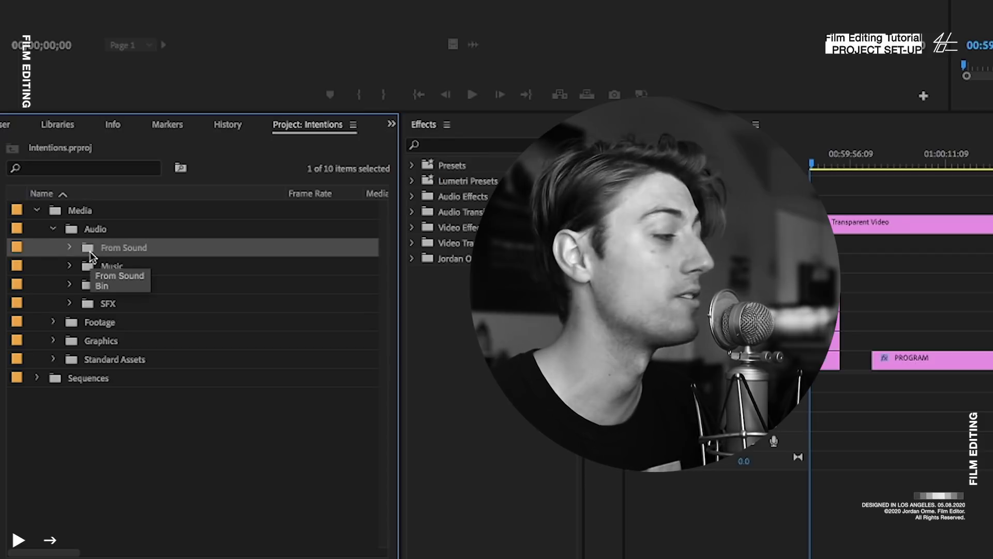
pyautogui.click(93, 268)
pyautogui.click(86, 291)
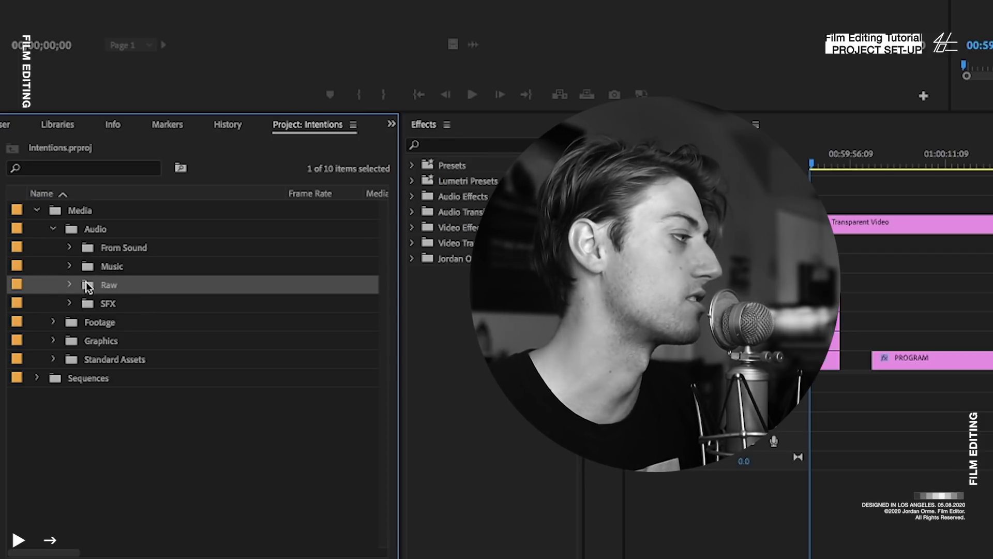
pyautogui.click(85, 308)
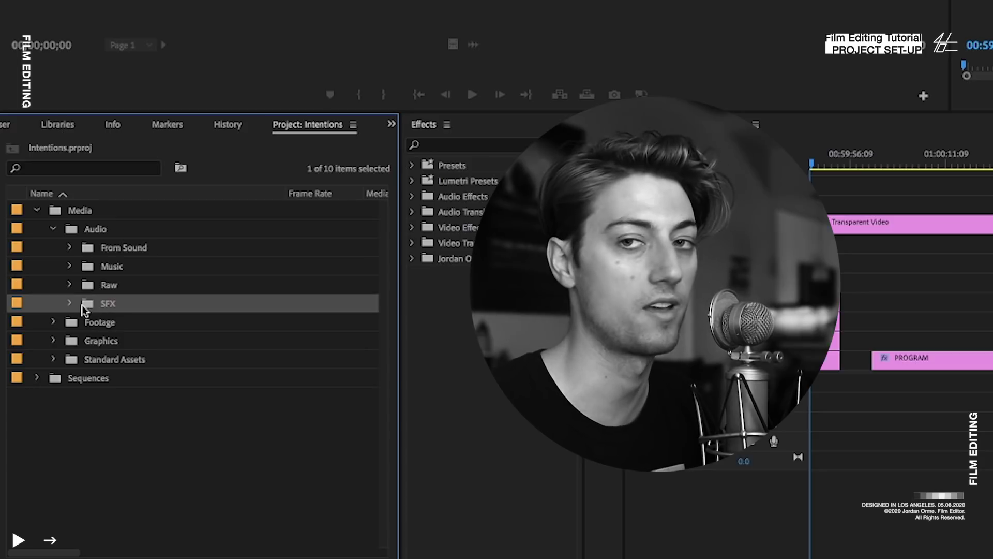
pyautogui.click(53, 228)
# Review the Footage bins From Color, From VFX and Raw, then expand Graphics to show its logo.
pyautogui.click(53, 248)
pyautogui.click(100, 268)
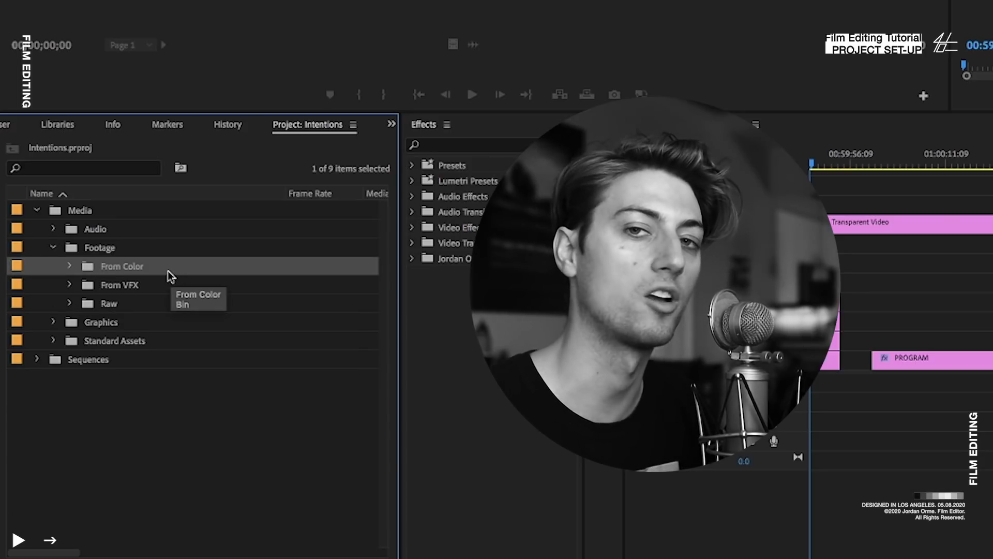
pyautogui.click(168, 289)
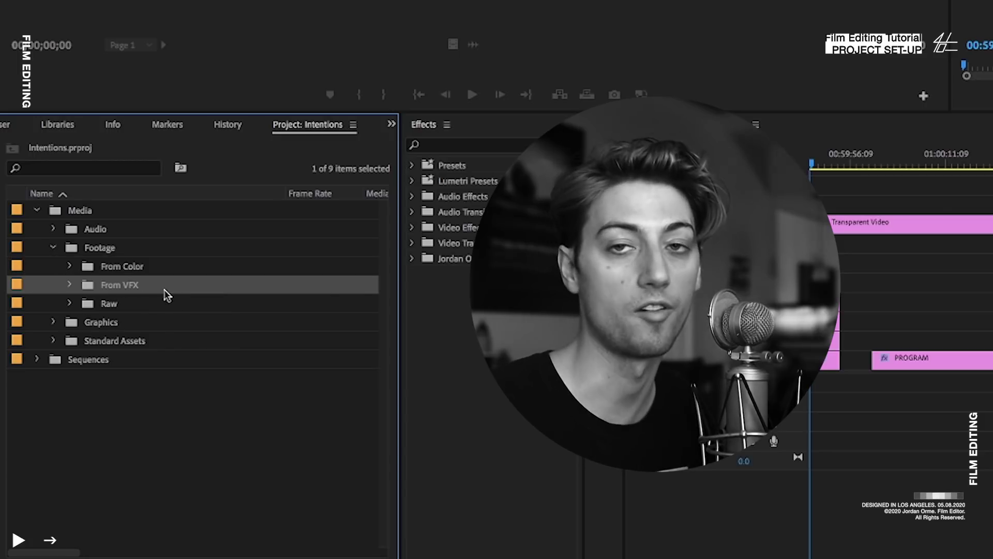
pyautogui.click(152, 302)
pyautogui.click(75, 274)
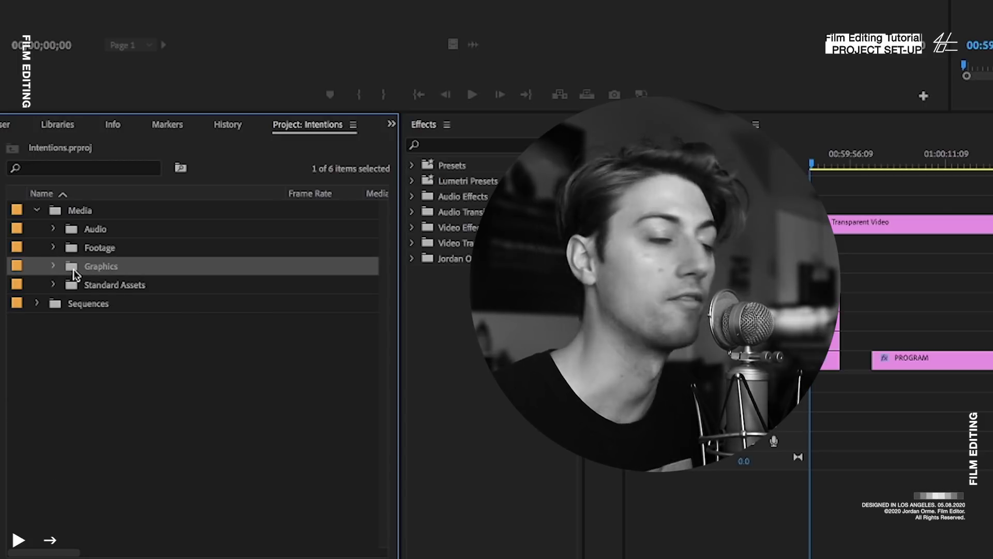
pyautogui.click(53, 267)
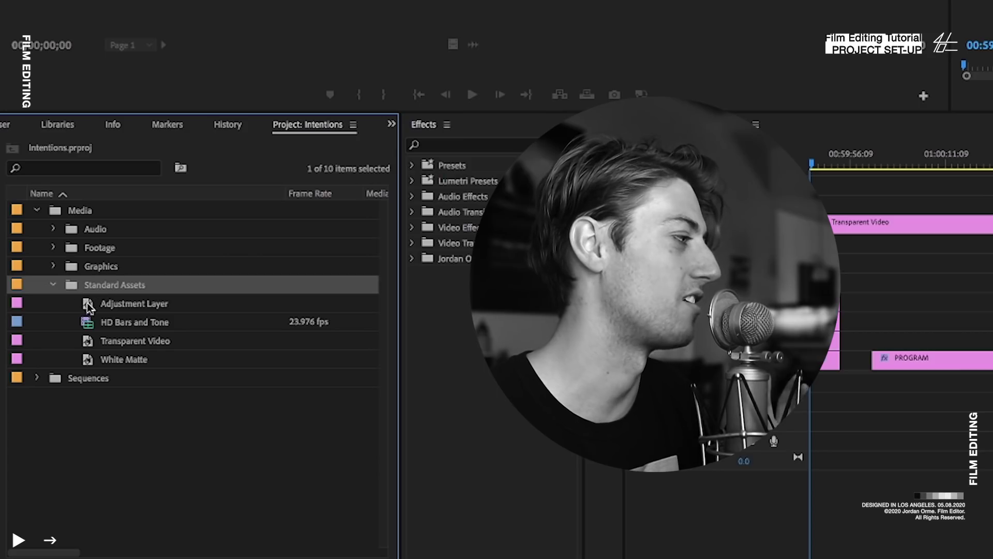
# Inspect the Standard Assets bin and the HD Bars and Tone settings, then collapse it.
pyautogui.click(88, 309)
pyautogui.doubleClick(88, 321)
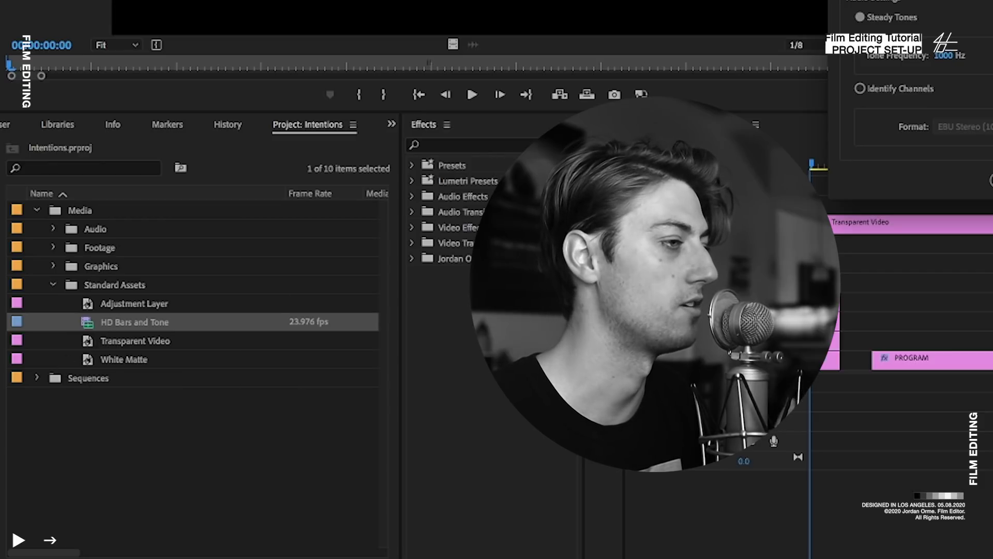
pyautogui.click(53, 284)
# Open ProjectTitle_4kUHD_16x9 from Sequences > 01_Current and expand the empty 02_Old bin.
pyautogui.click(37, 303)
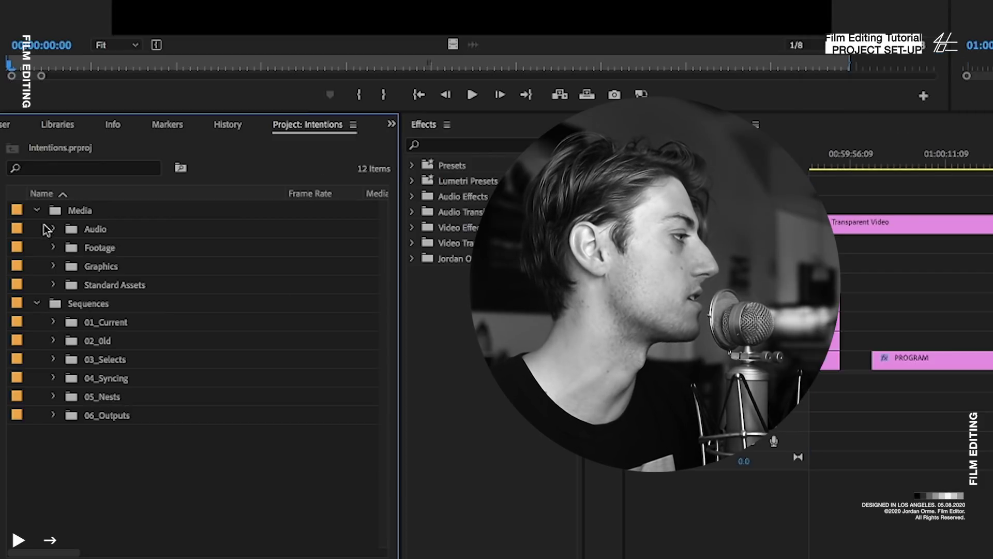
pyautogui.click(36, 210)
pyautogui.click(53, 247)
pyautogui.click(77, 247)
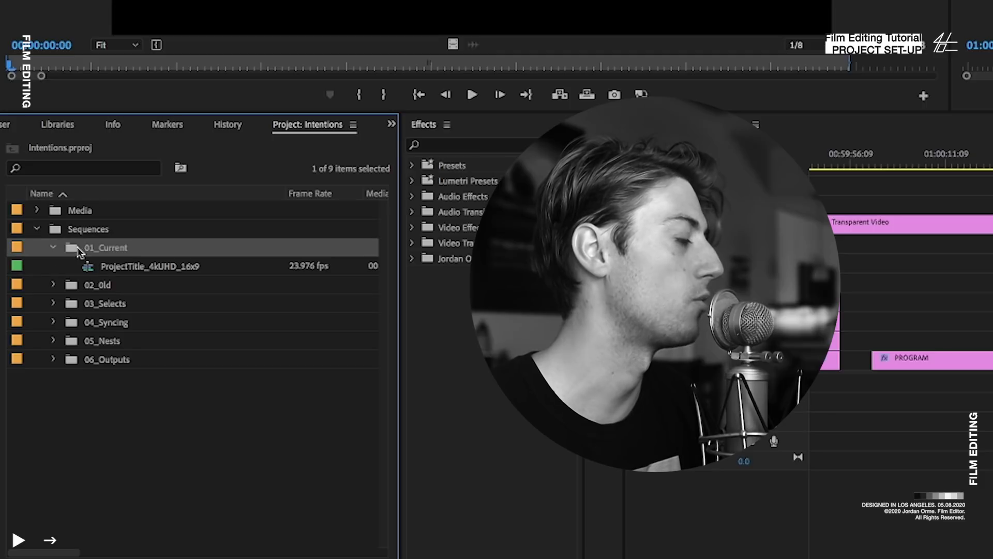
pyautogui.doubleClick(98, 267)
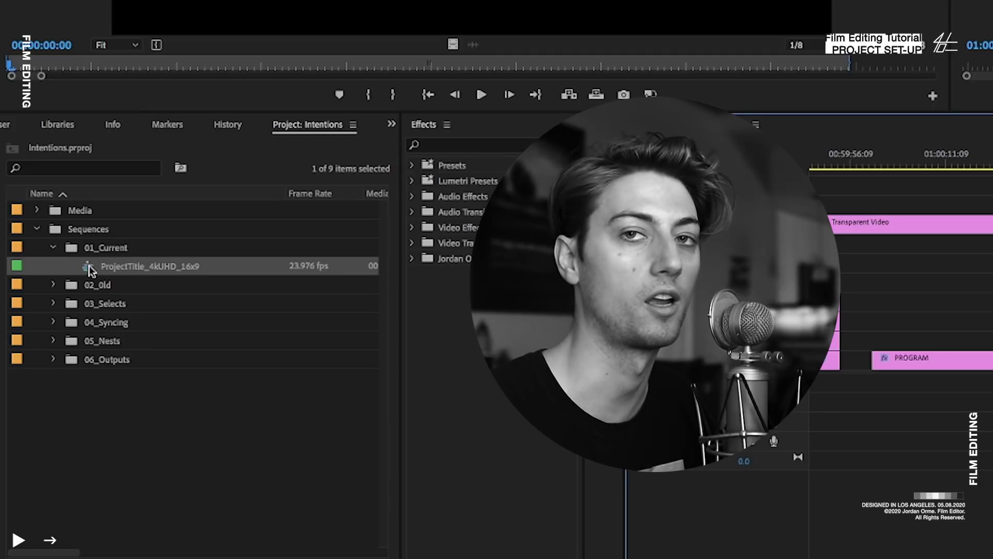
pyautogui.click(53, 284)
pyautogui.click(86, 287)
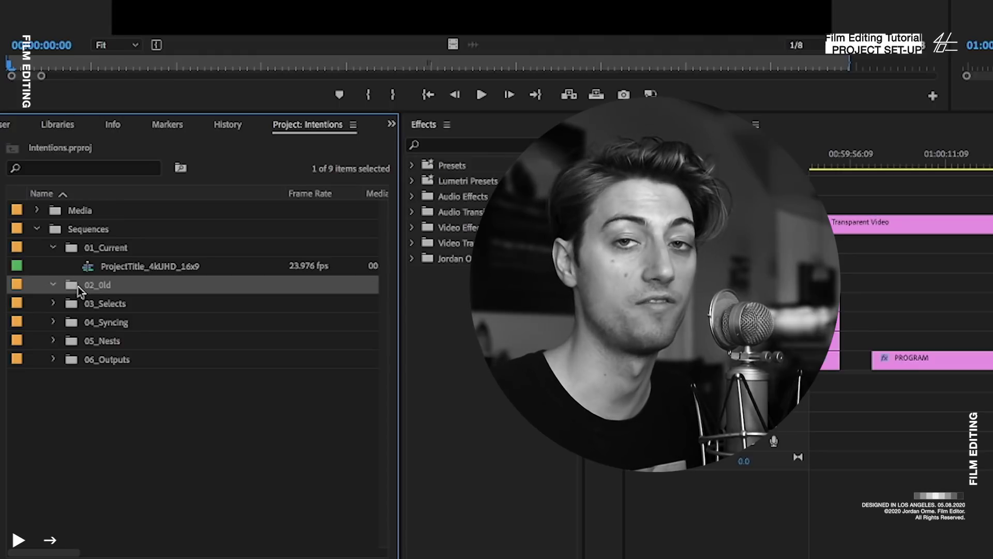
# Duplicate ProjectTitle_4kUHD_16x9 and rename the copy ProjectTitle_4kUHD_16x9 v2.
pyautogui.click(89, 270)
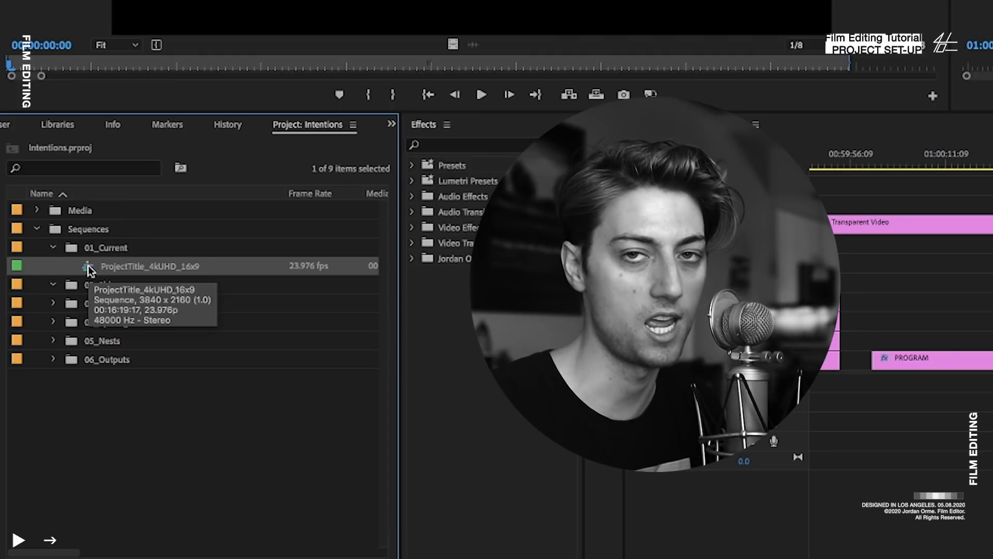
pyautogui.hotkey('ctrl', 'shift', '/')
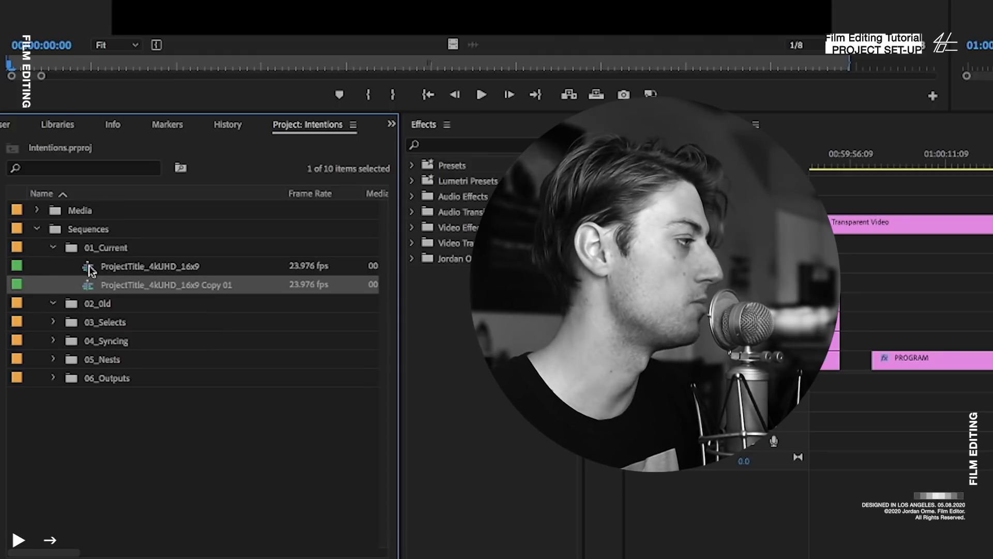
pyautogui.click(179, 286)
pyautogui.moveTo(205, 288); pyautogui.dragTo(425, 289)
pyautogui.write('v2')
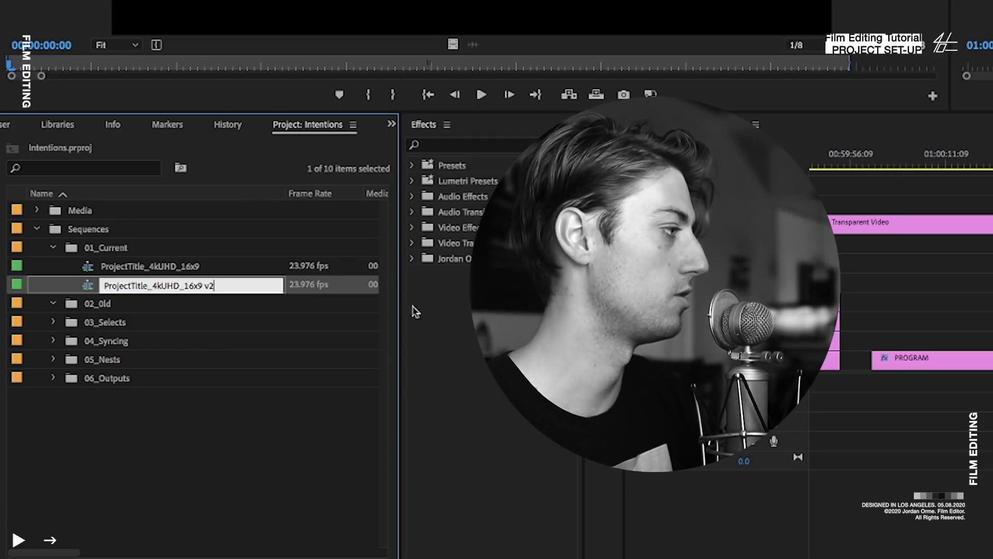
pyautogui.press('Return')
# Move the original sequence into 02_Old and open the v2 sequence in the timeline.
pyautogui.click(98, 272)
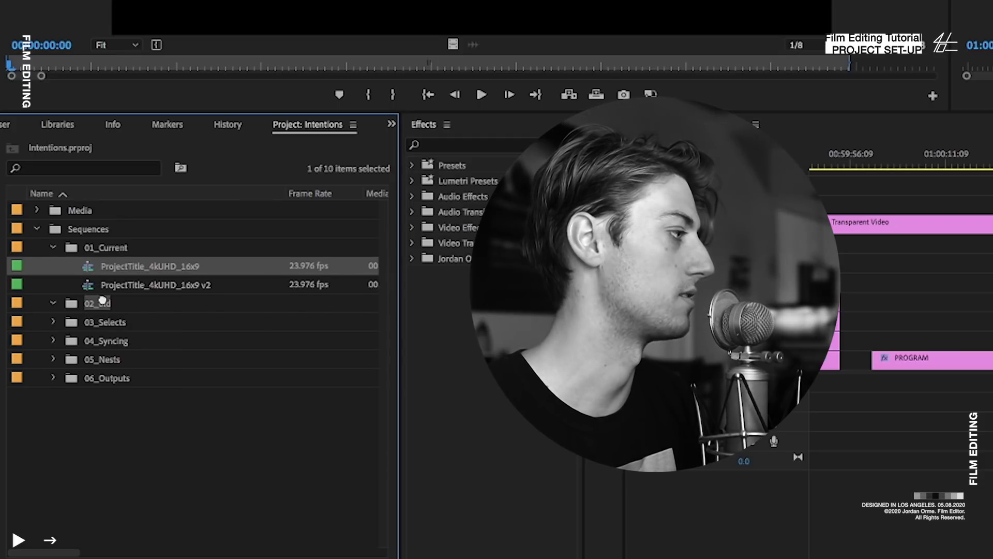
pyautogui.moveTo(102, 300); pyautogui.dragTo(103, 301)
pyautogui.click(52, 284)
pyautogui.click(90, 269)
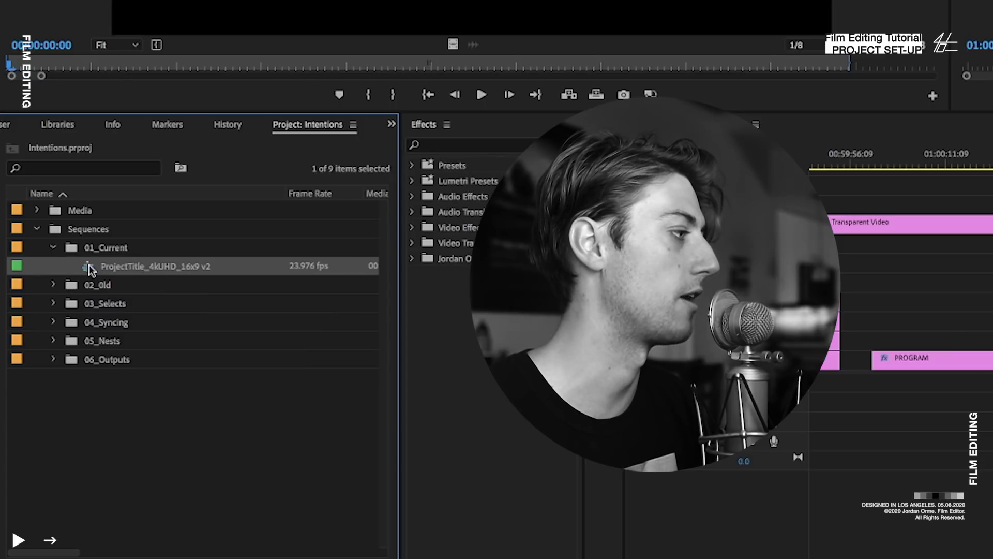
pyautogui.doubleClick(90, 269)
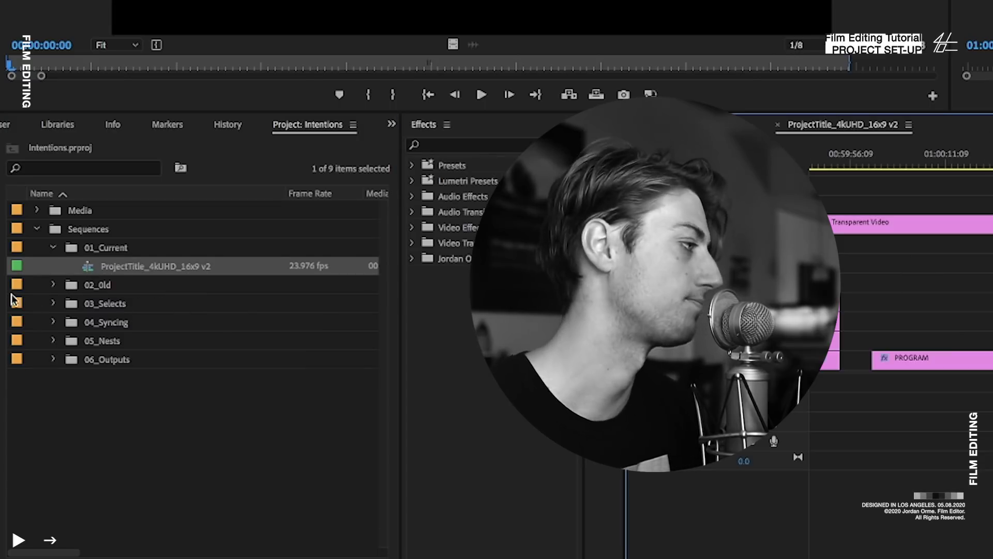
pyautogui.click(53, 247)
# Expand the 03_Selects, 04_Syncing, 05_Nests and 06_Outputs bins.
pyautogui.click(53, 285)
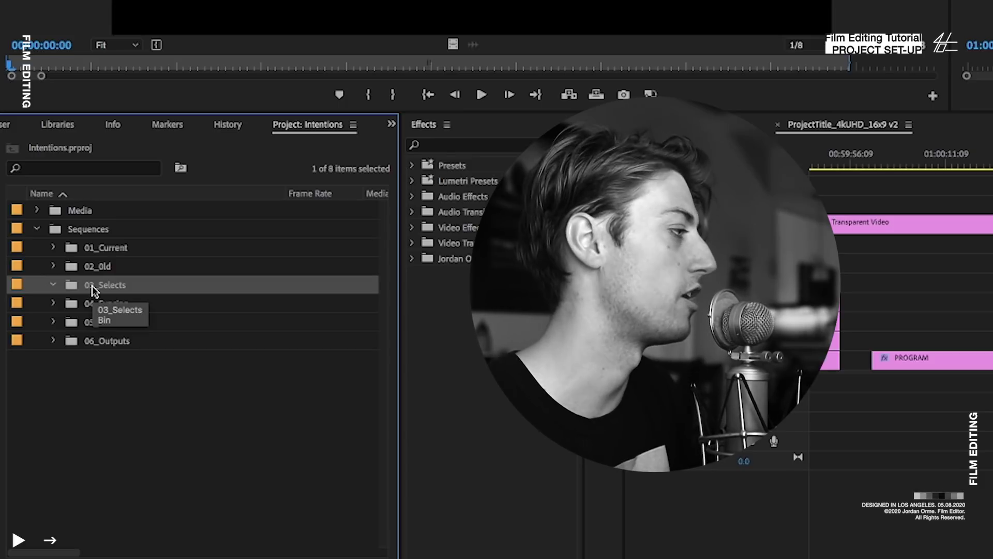
pyautogui.click(96, 309)
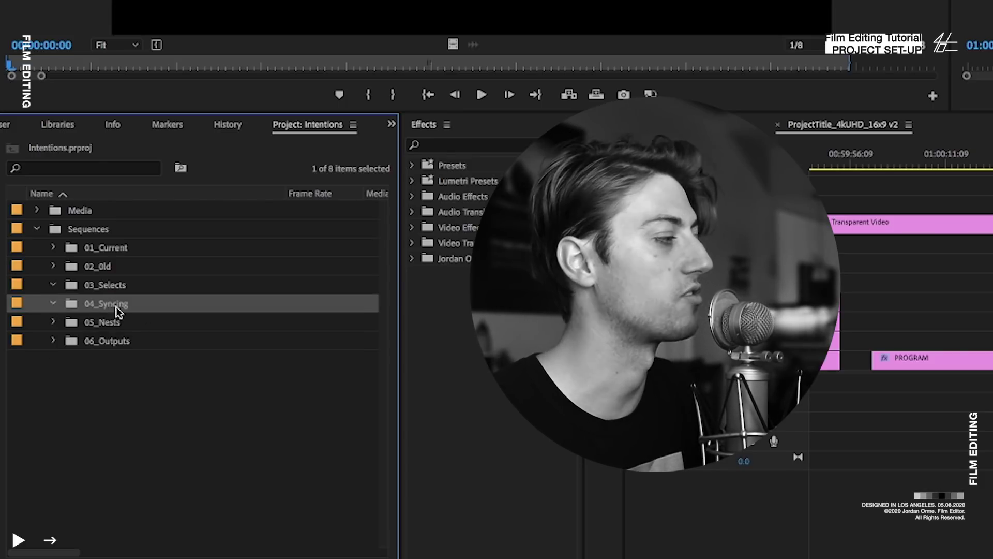
pyautogui.click(53, 321)
pyautogui.click(86, 328)
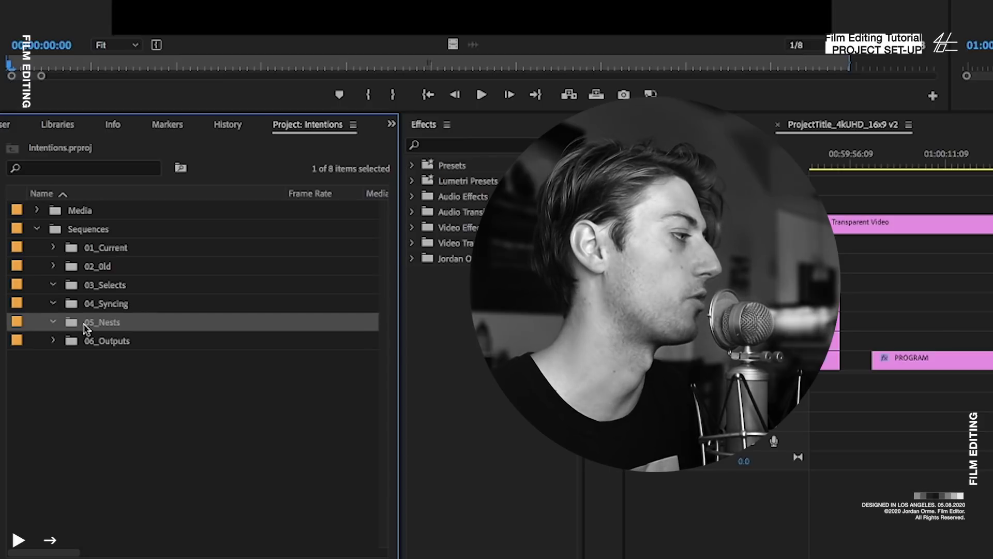
pyautogui.click(53, 340)
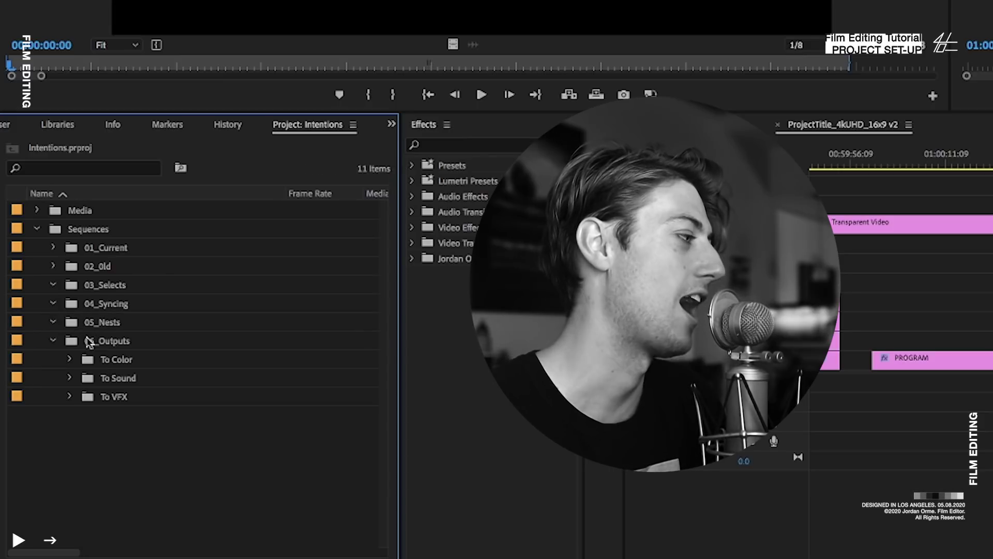
pyautogui.click(88, 342)
# Review the To VFX, To Sound and To Color output bins, then collapse back to Media and Sequences.
pyautogui.click(112, 395)
pyautogui.click(117, 378)
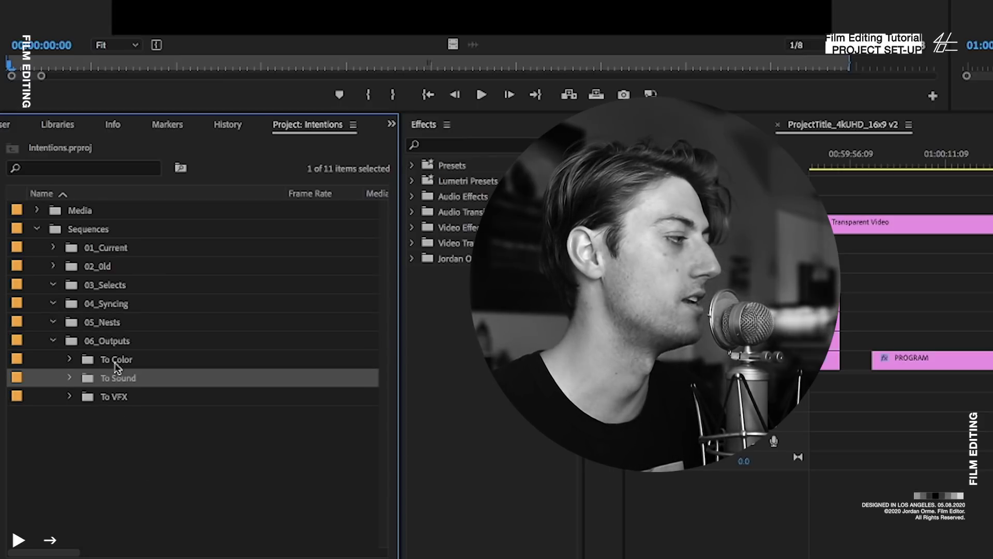
pyautogui.click(120, 362)
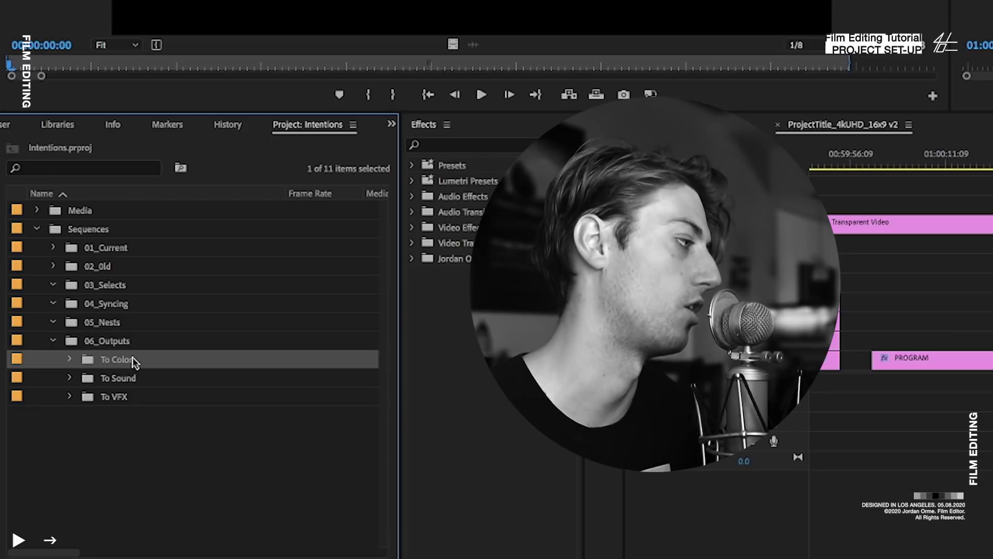
pyautogui.click(127, 381)
pyautogui.click(123, 398)
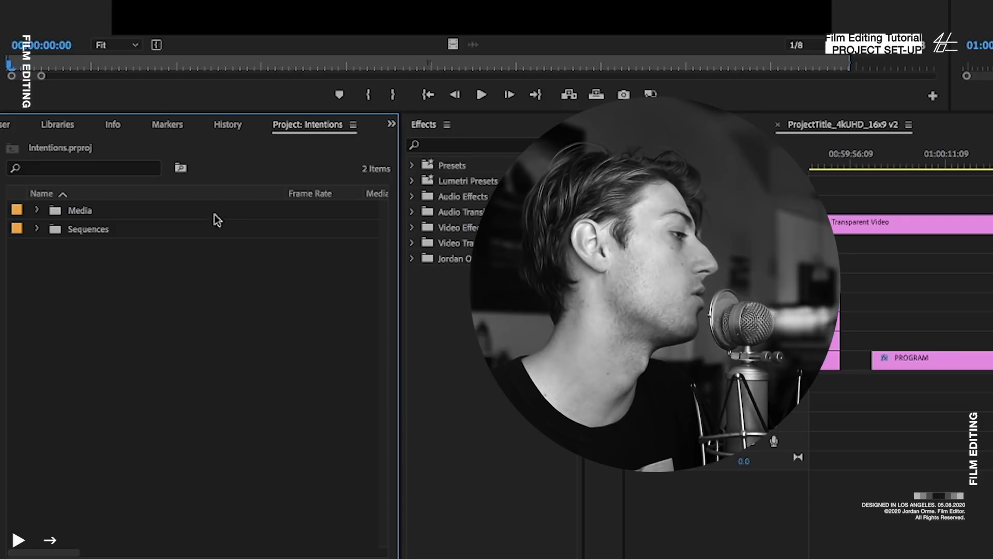
pyautogui.click(110, 213)
pyautogui.click(108, 227)
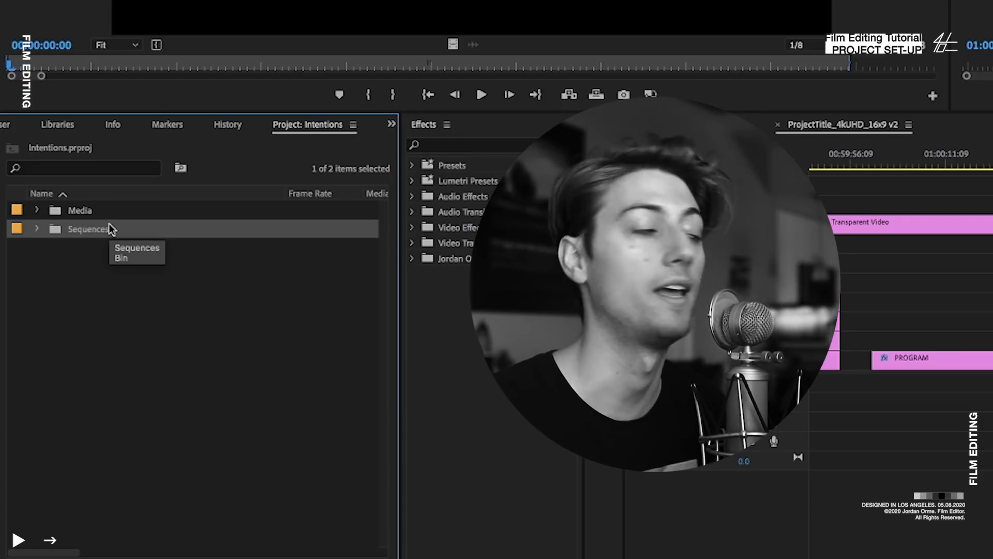
pyautogui.click(149, 260)
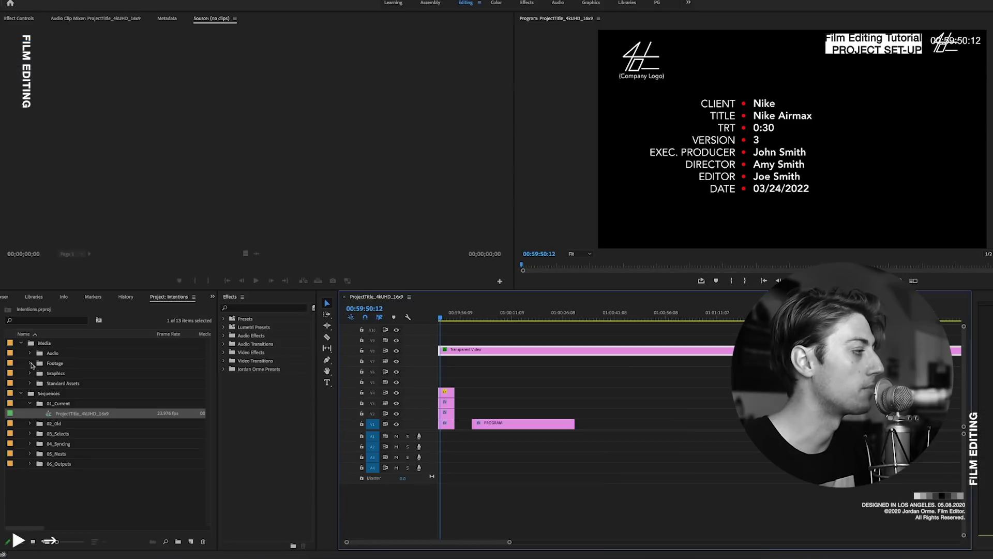
# Switch to the Assembly workspace, browse the G-DRIVE USB-C drive and target the Raw footage bin.
pyautogui.click(45, 365)
pyautogui.click(125, 397)
pyautogui.click(430, 3)
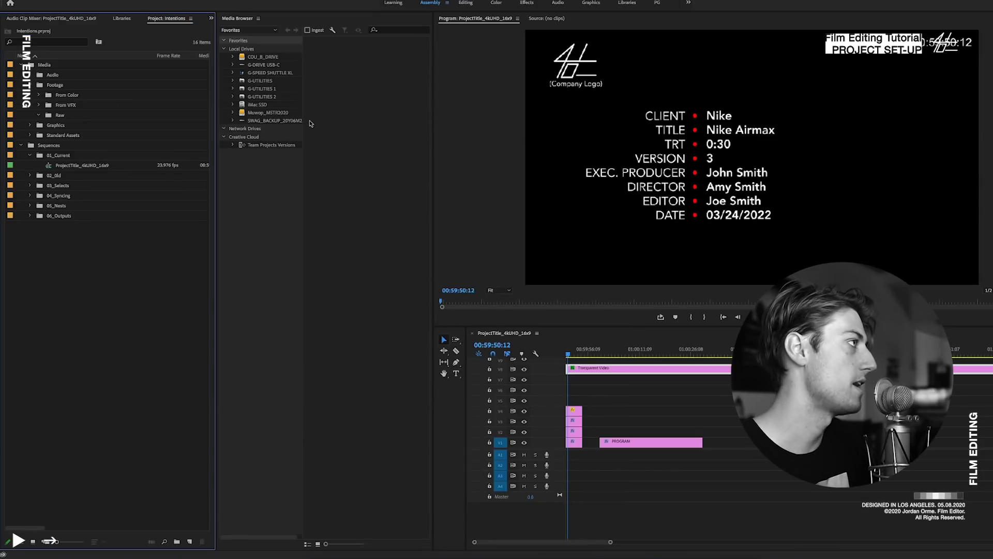
pyautogui.click(237, 57)
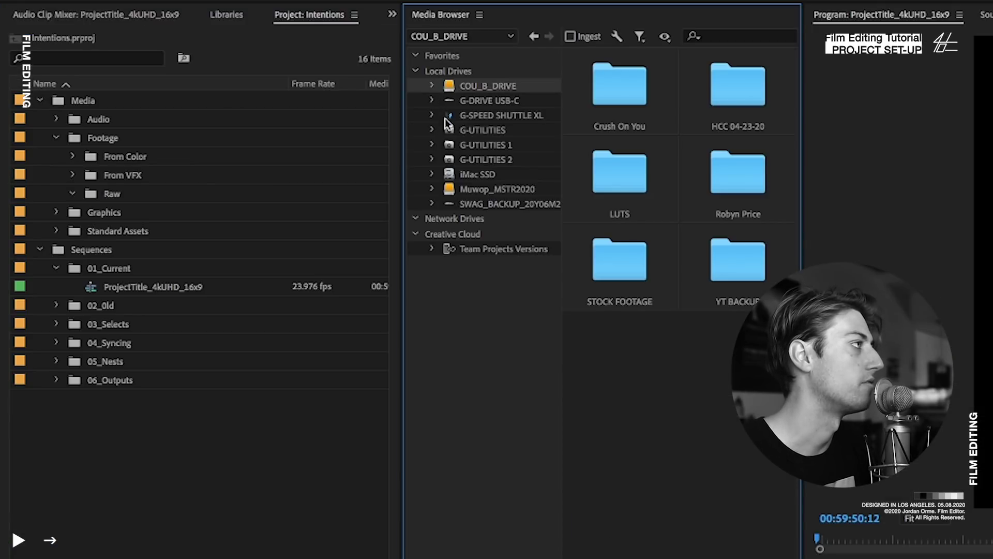
pyautogui.click(449, 100)
pyautogui.click(101, 194)
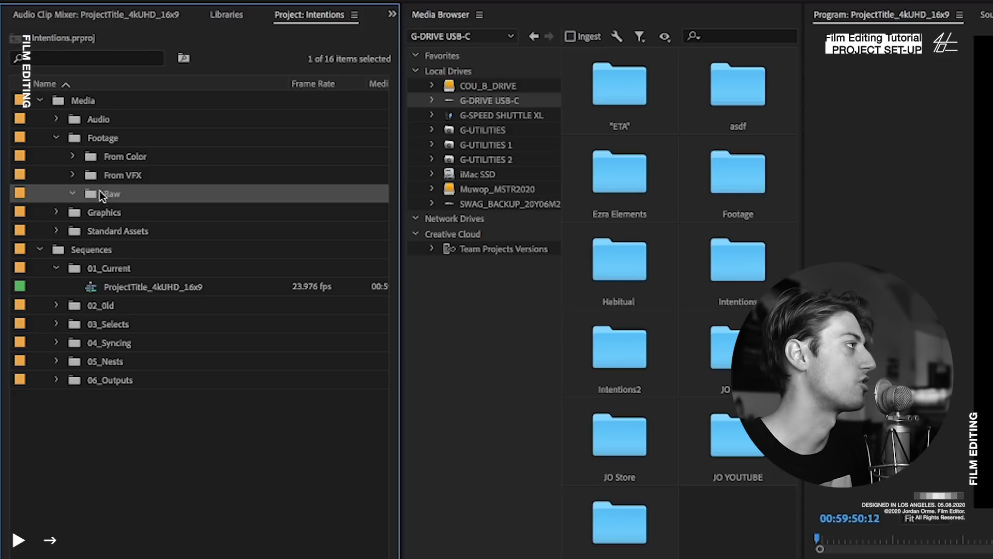
# In Media Browser, navigate to Footage > RAW > Day01_20200113 > A_Cam.
pyautogui.doubleClick(742, 186)
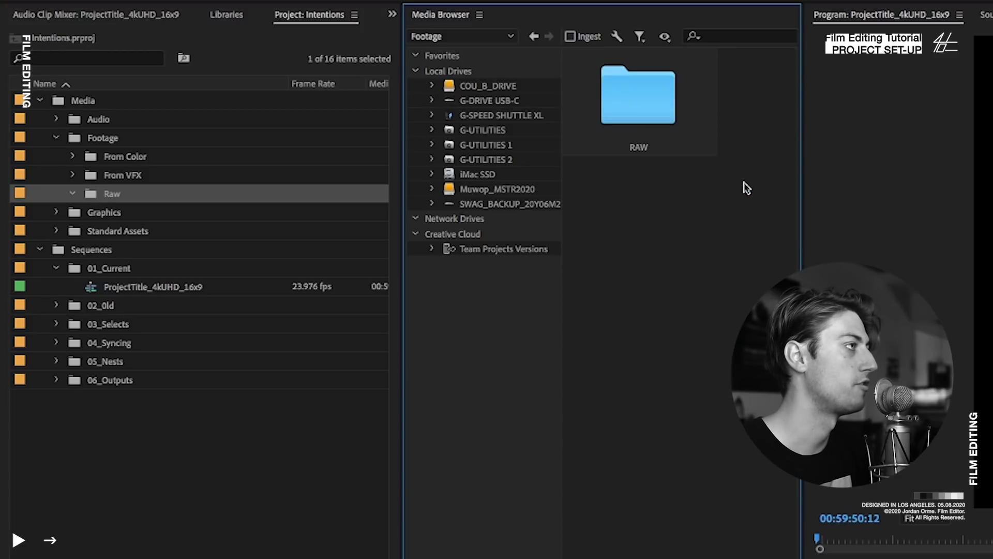
pyautogui.doubleClick(681, 110)
pyautogui.doubleClick(690, 127)
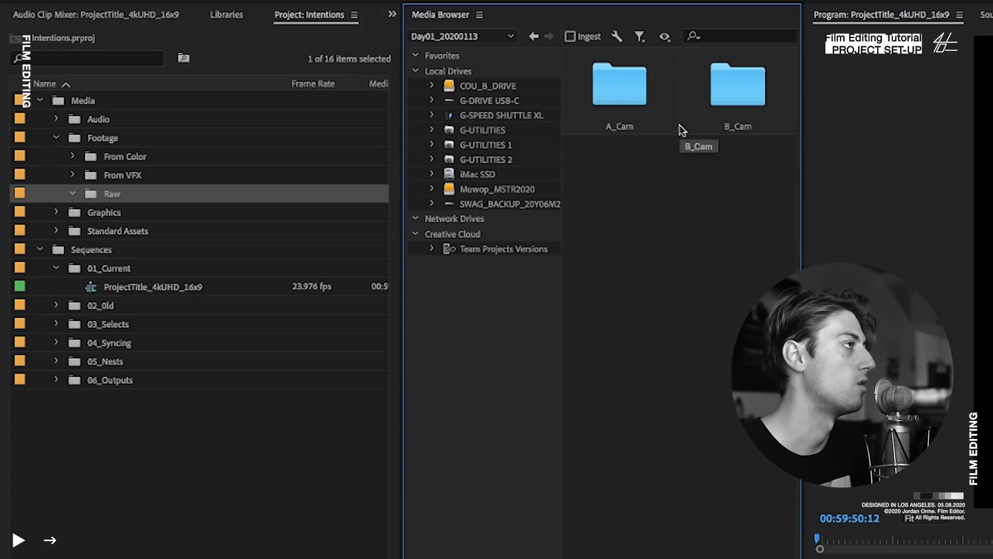
pyautogui.doubleClick(600, 74)
# Create four new bins inside Raw named A001, A002, A003 and A004.
pyautogui.hotkey('ctrl', 'b')
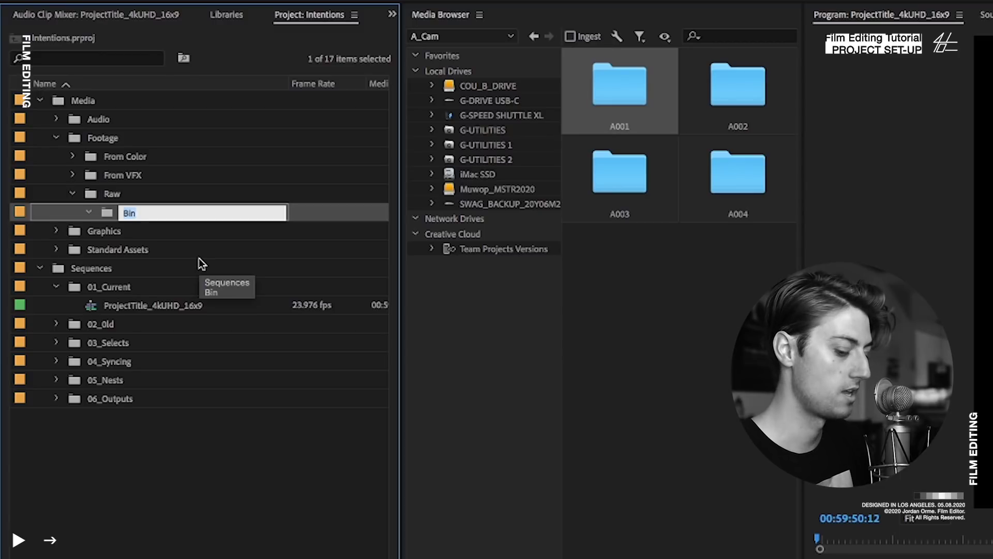
pyautogui.write('A001')
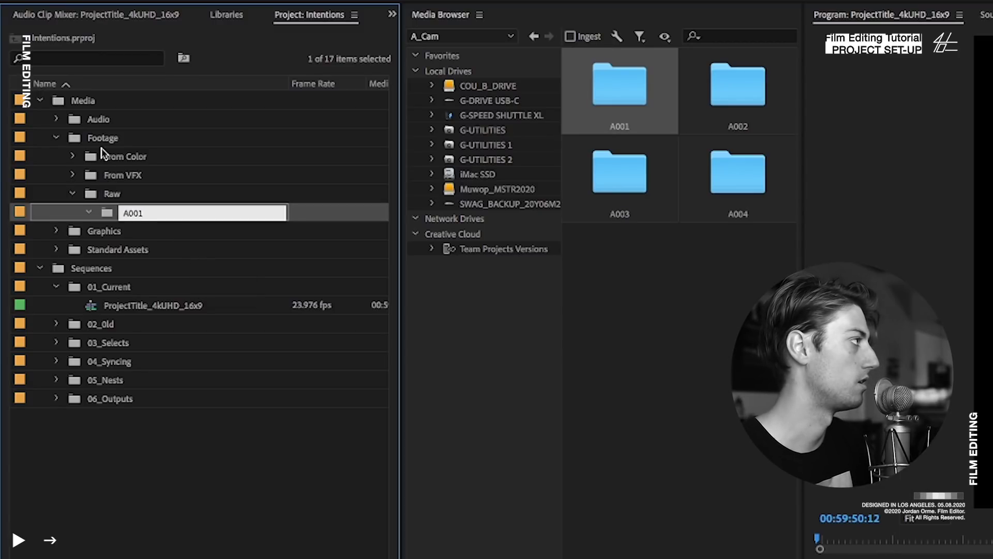
pyautogui.press('Return')
pyautogui.hotkey('ctrl', 'shift', '/')
pyautogui.press('Return')
pyautogui.write('A002')
pyautogui.press('Return')
pyautogui.hotkey('ctrl', 'shift', '/')
pyautogui.press('Return')
pyautogui.write('A003')
pyautogui.press('Return')
pyautogui.hotkey('ctrl', 'shift', '/')
pyautogui.press('Return')
pyautogui.write('A004')
pyautogui.press('Return')
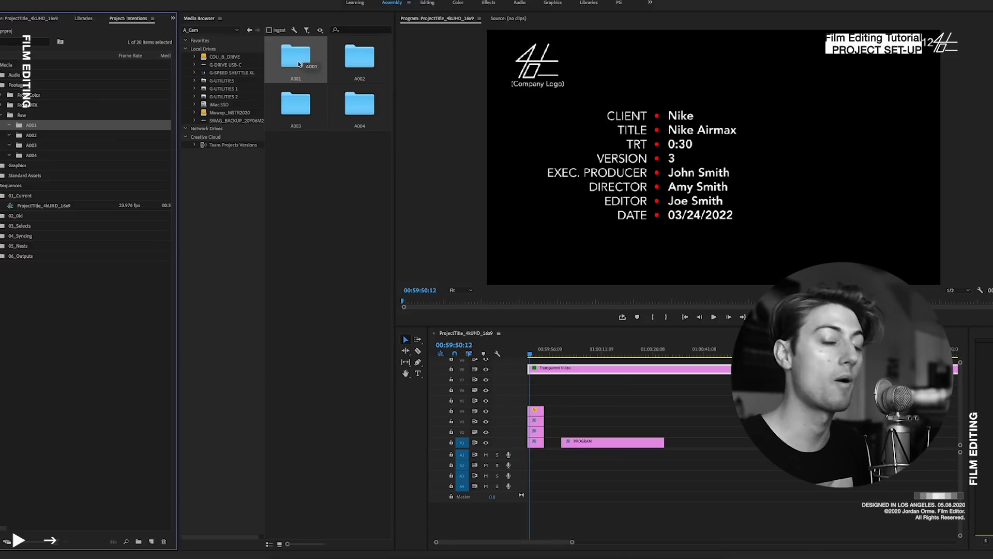
pyautogui.doubleClick(298, 57)
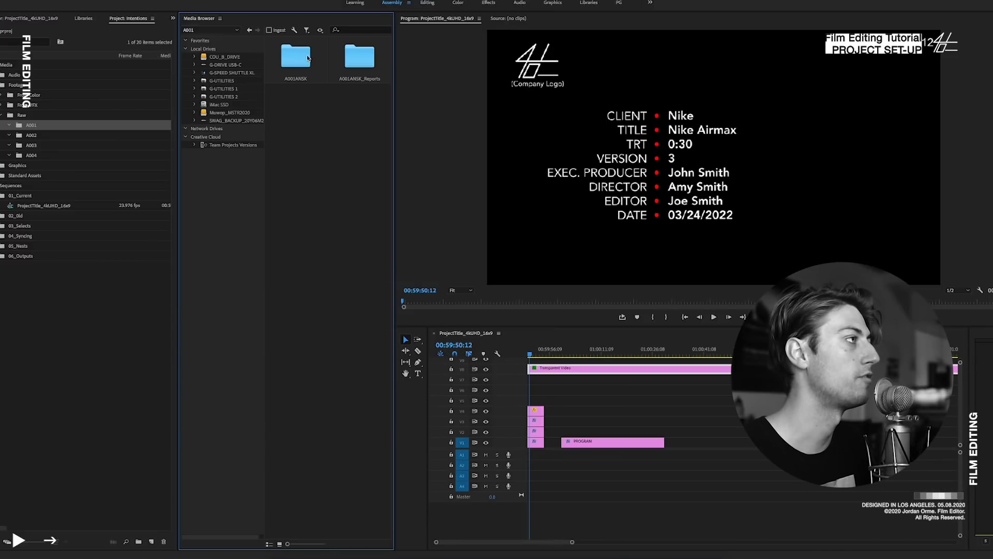
# Import every clip from the A001ANSK card folder into the A001 bin, then collapse the bin.
pyautogui.doubleClick(308, 59)
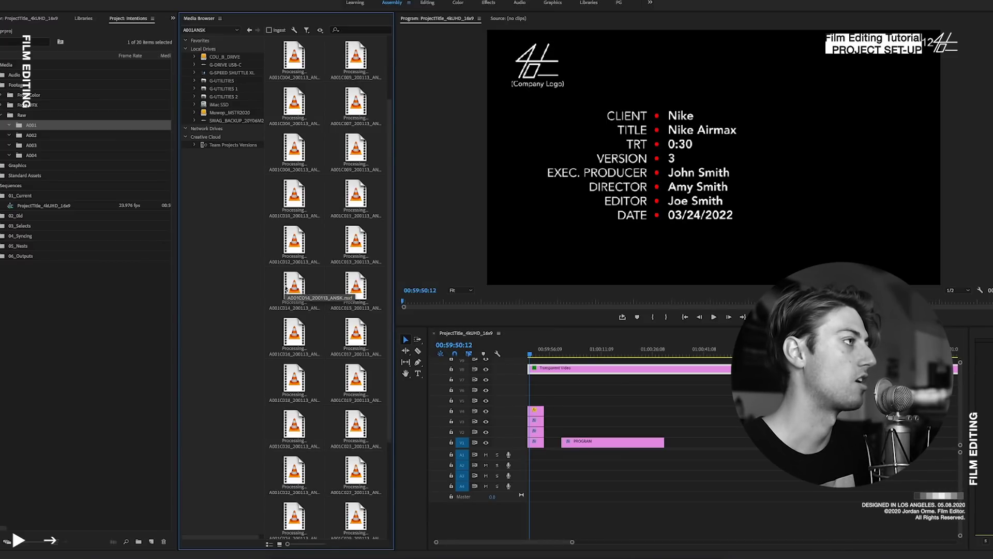
pyautogui.scroll(-3, 367, 519)
pyautogui.hotkey('ctrl', 'a')
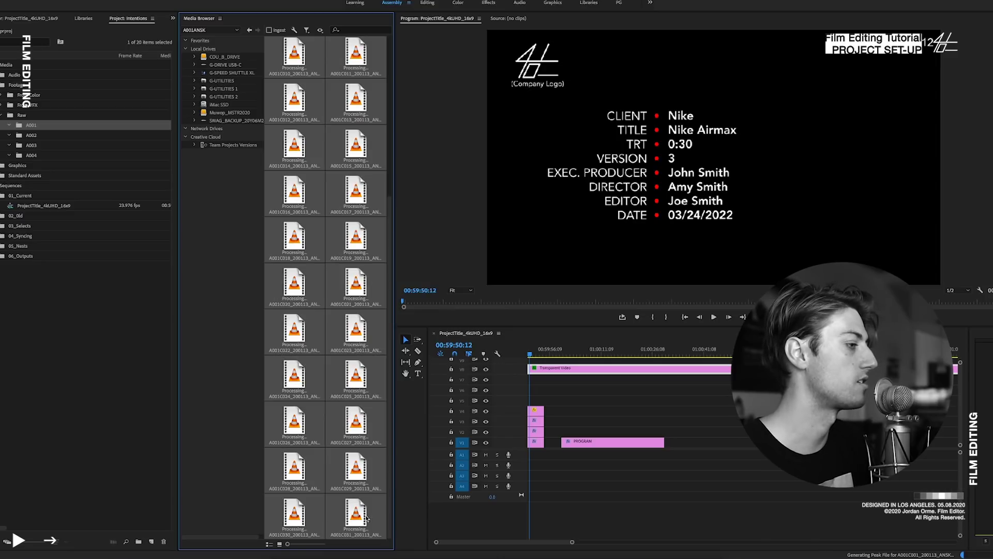
pyautogui.rightClick(362, 517)
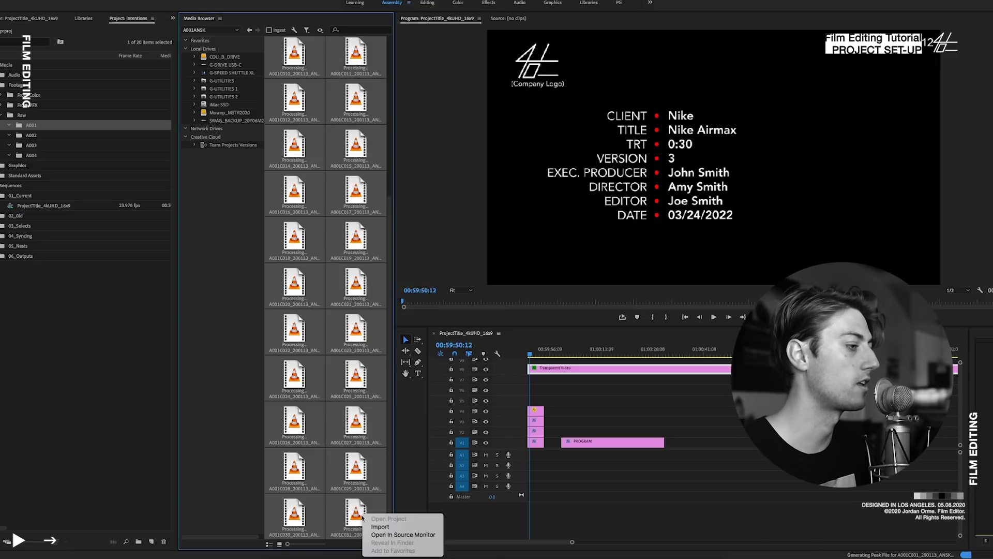
pyautogui.click(394, 528)
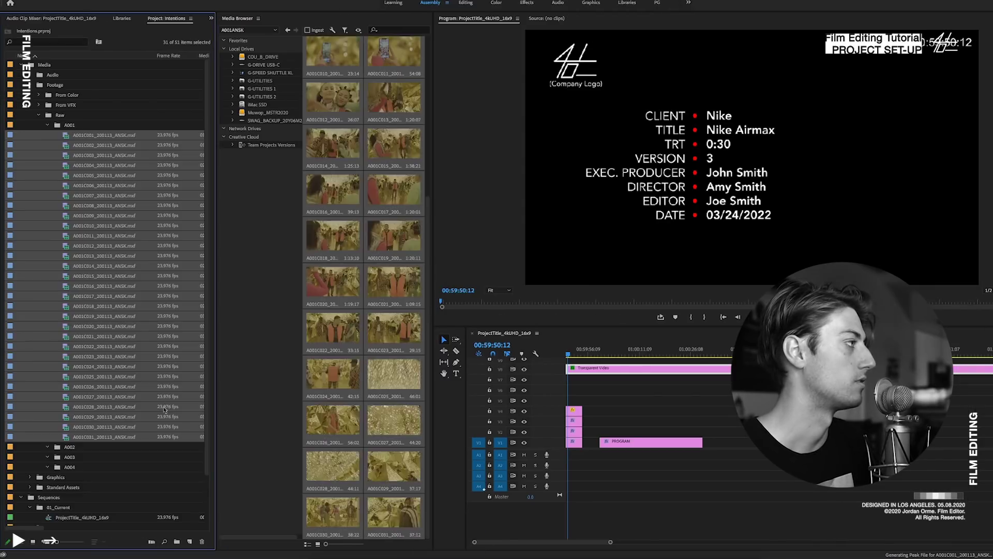
pyautogui.click(44, 220)
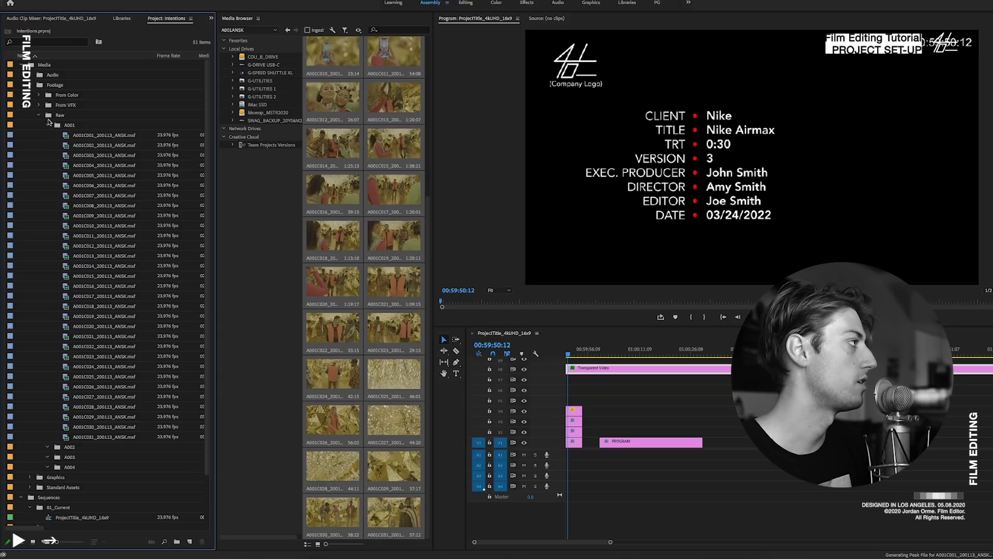
pyautogui.click(49, 125)
# Import the A002, A003 and A004 mag folders' clips into their matching bins.
pyautogui.click(67, 135)
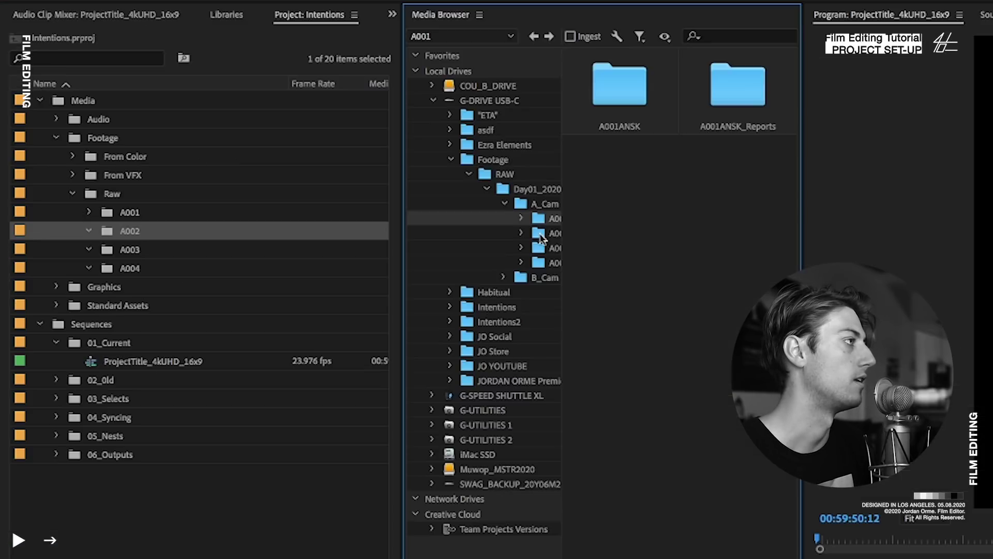
pyautogui.click(292, 135)
pyautogui.doubleClick(605, 76)
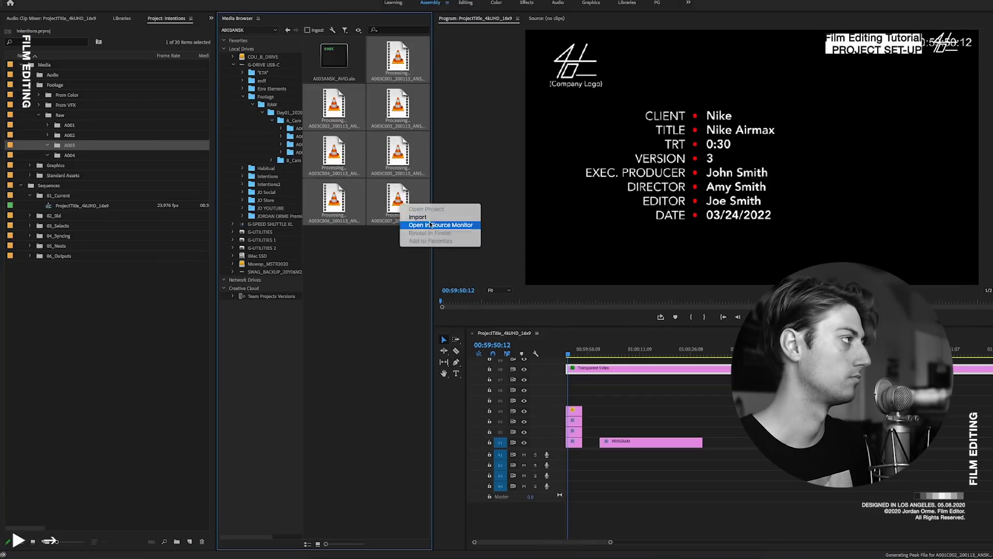
pyautogui.click(549, 247)
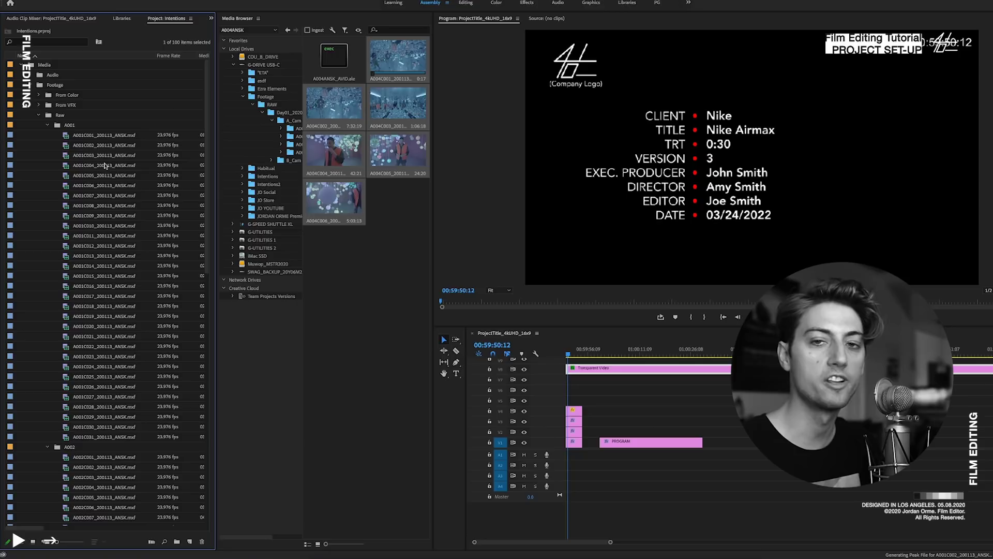
# Collapse the A001 through A004 bins and clear the project list selection.
pyautogui.click(48, 126)
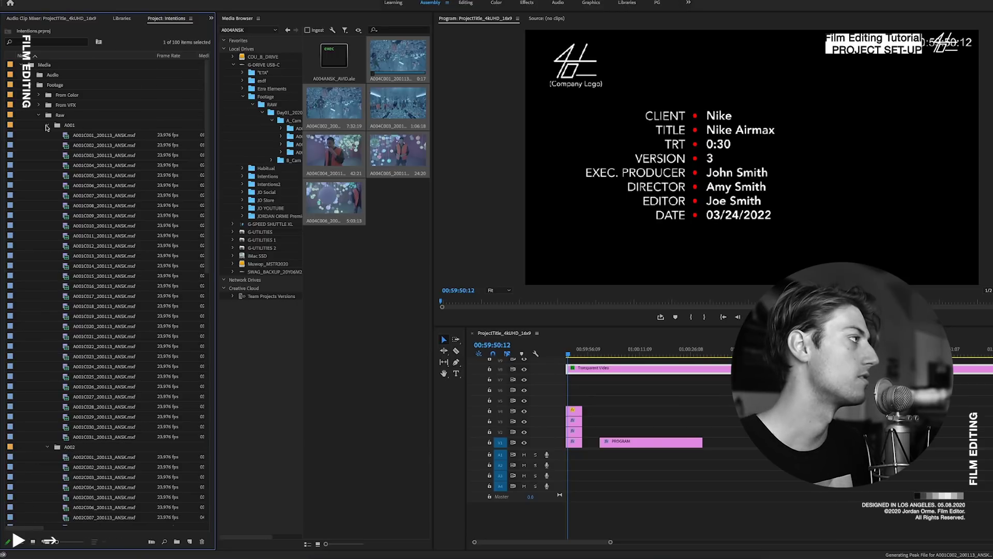
pyautogui.click(46, 136)
pyautogui.click(46, 146)
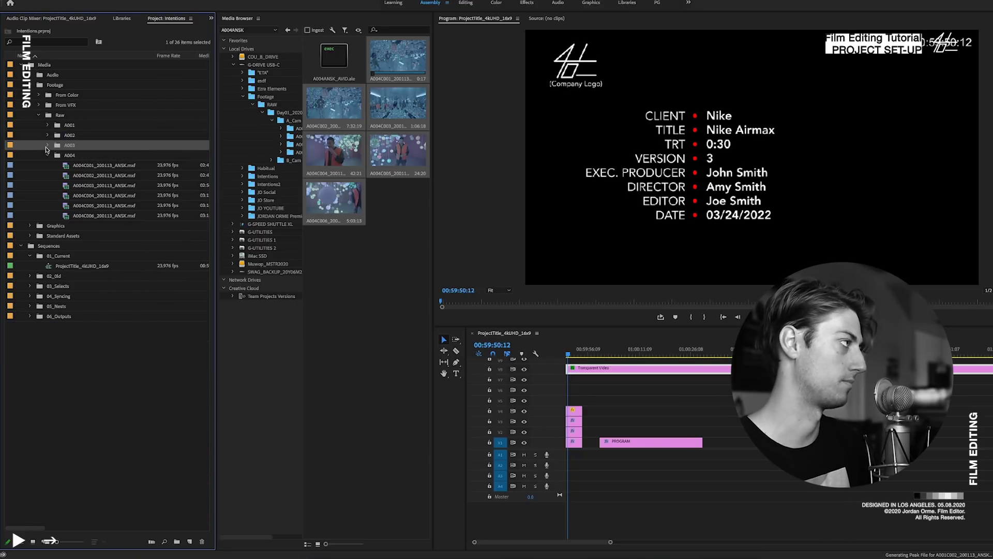
pyautogui.click(47, 154)
pyautogui.click(141, 359)
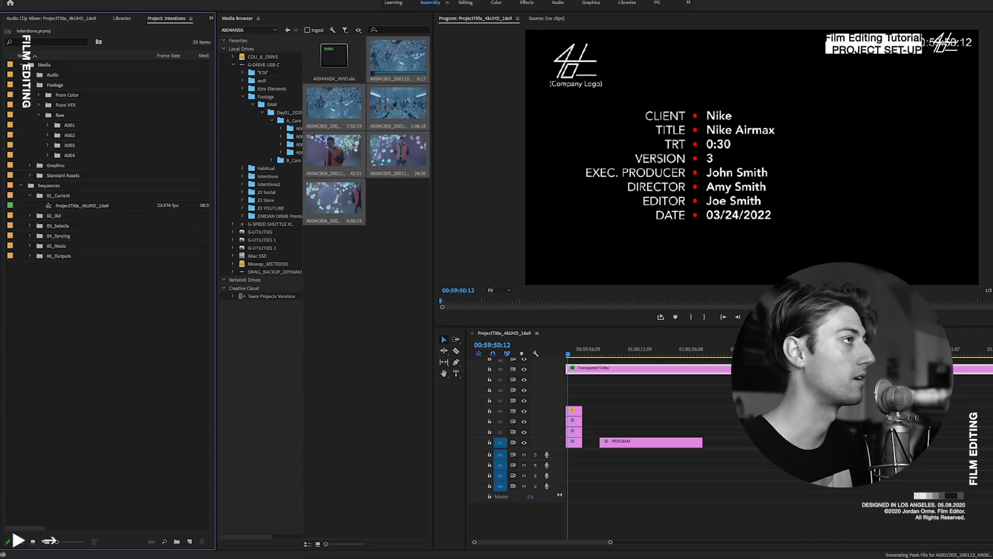
# Switch to the Editing workspace, collapse Raw and Footage, and expand Audio > Music.
pyautogui.click(468, 5)
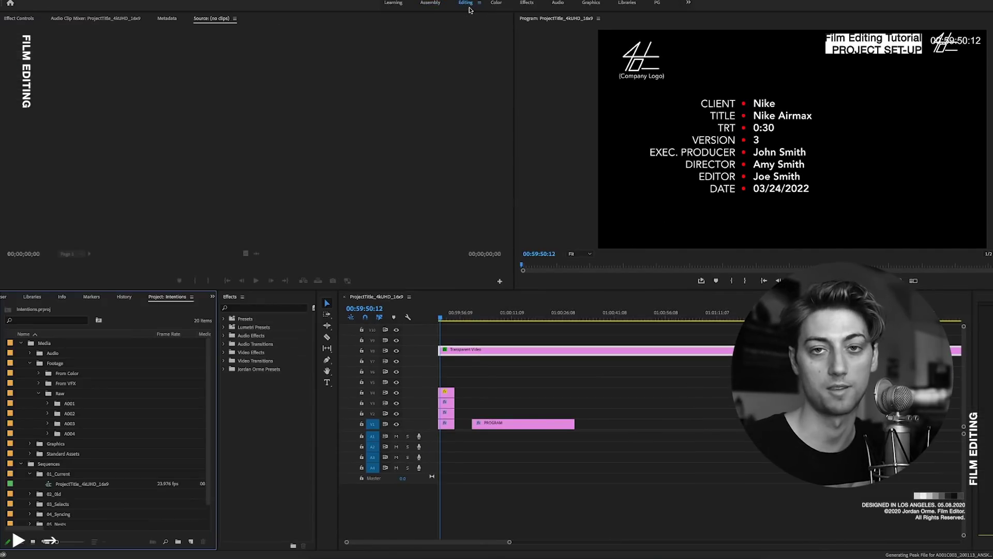
pyautogui.click(38, 393)
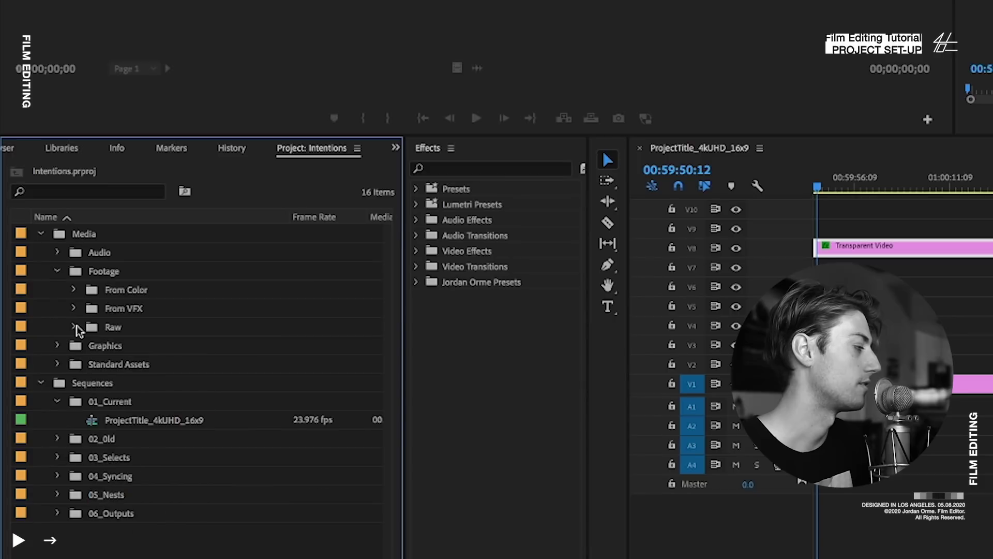
pyautogui.click(57, 270)
pyautogui.click(56, 252)
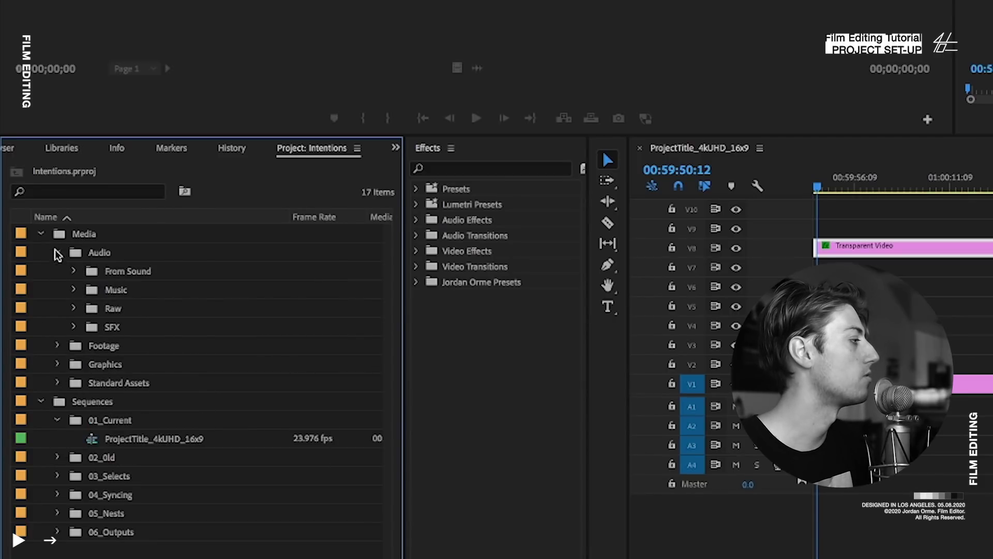
pyautogui.click(91, 293)
pyautogui.click(73, 290)
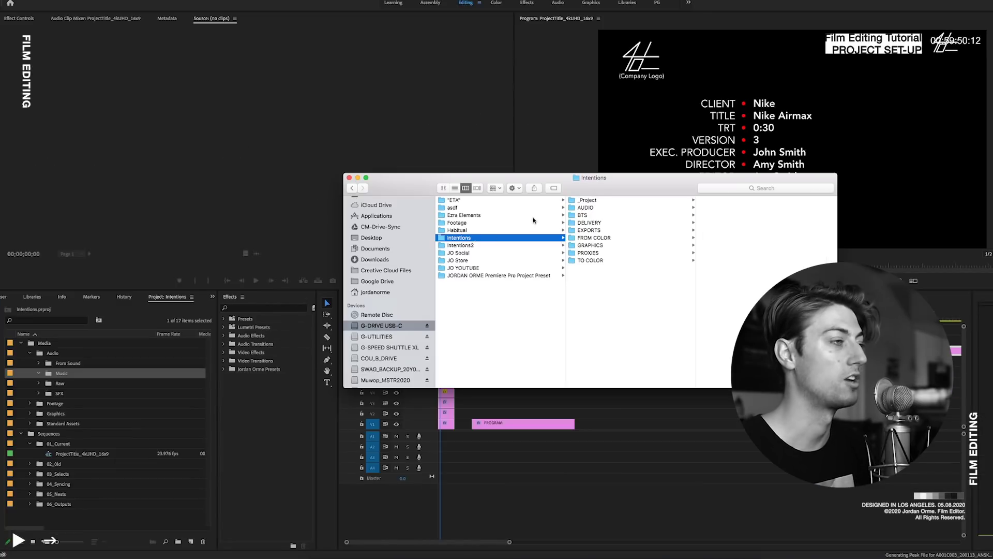
# Preview the Intentions song master .m4a in AUDIO/MUSIC and drag it into Premiere's Music bin.
pyautogui.click(606, 208)
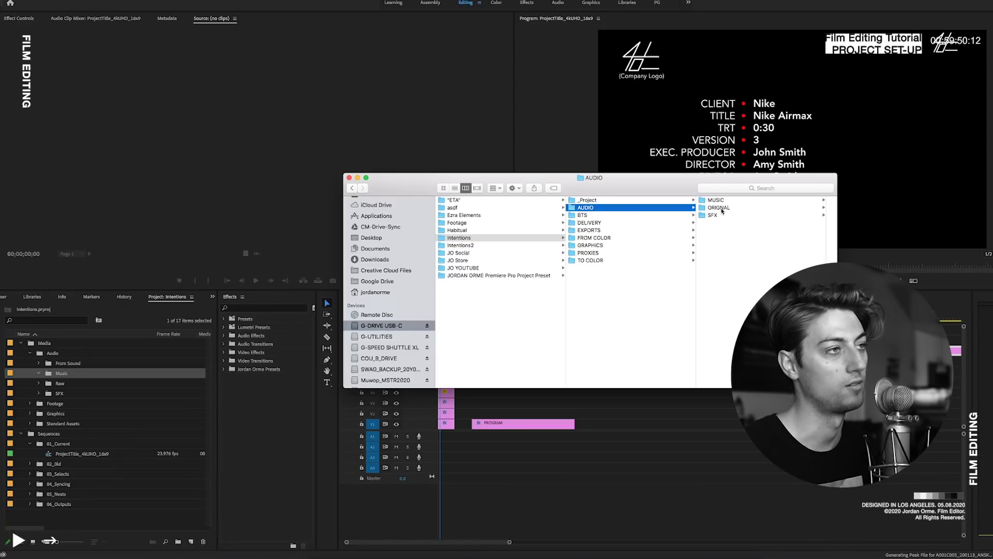
pyautogui.press('Right')
pyautogui.press('Right')
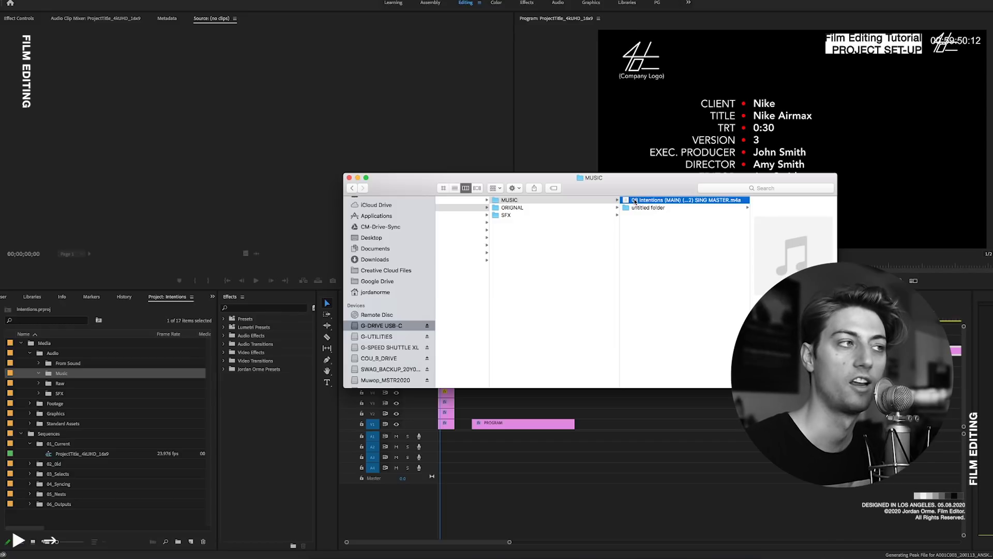
pyautogui.press('space')
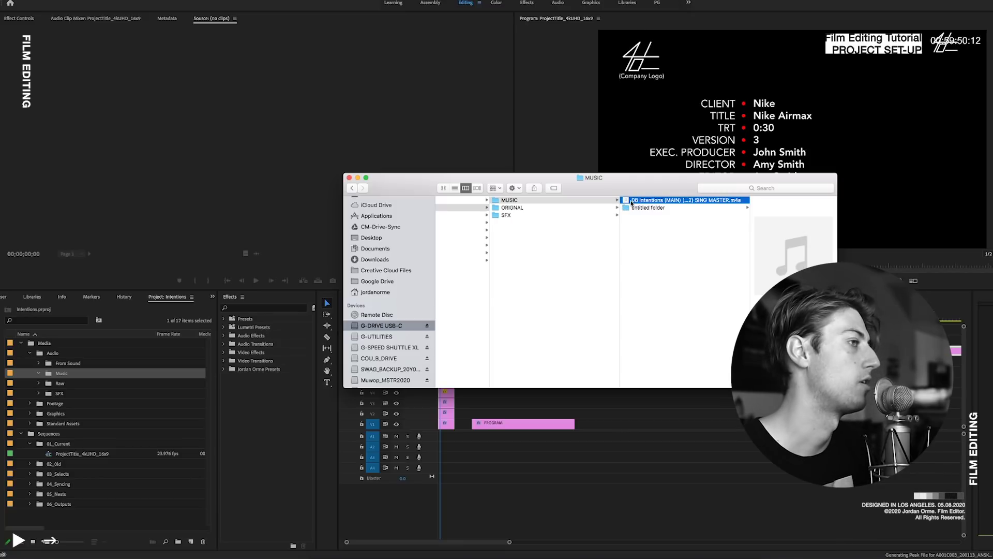
pyautogui.moveTo(630, 201); pyautogui.dragTo(106, 372)
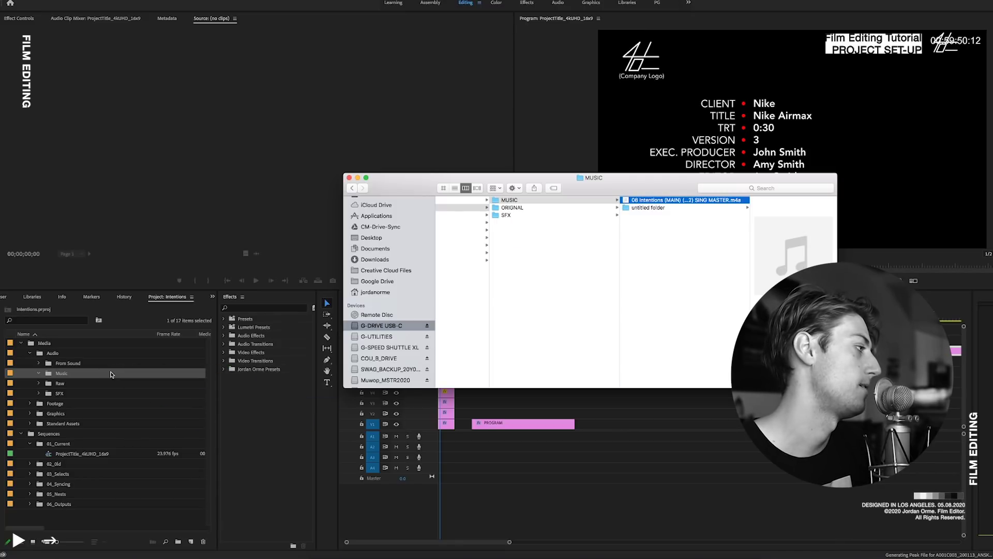
pyautogui.click(60, 377)
pyautogui.click(350, 411)
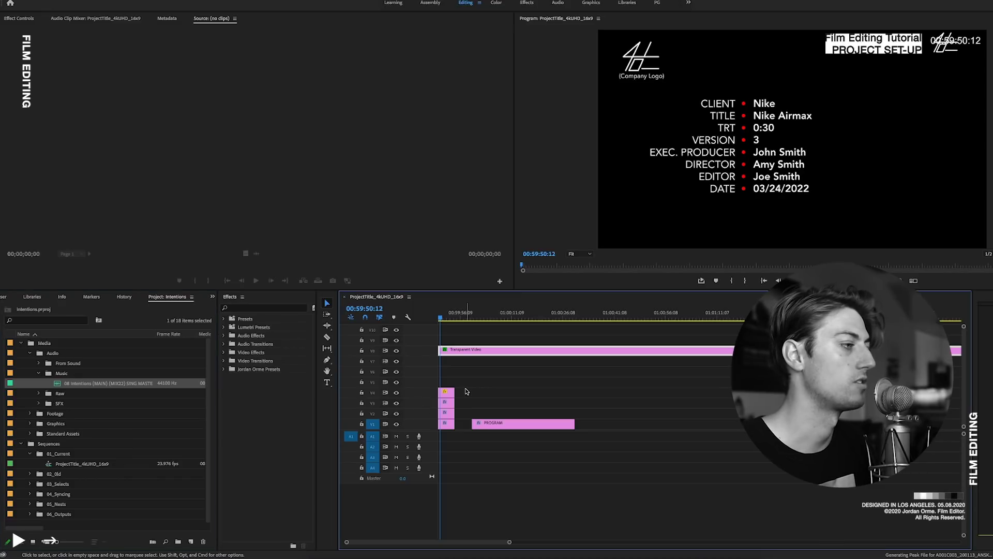
# Collapse the Music, 01_Current and Audio bins and park the playhead at 01:00:05:04.
pyautogui.click(38, 373)
pyautogui.click(30, 453)
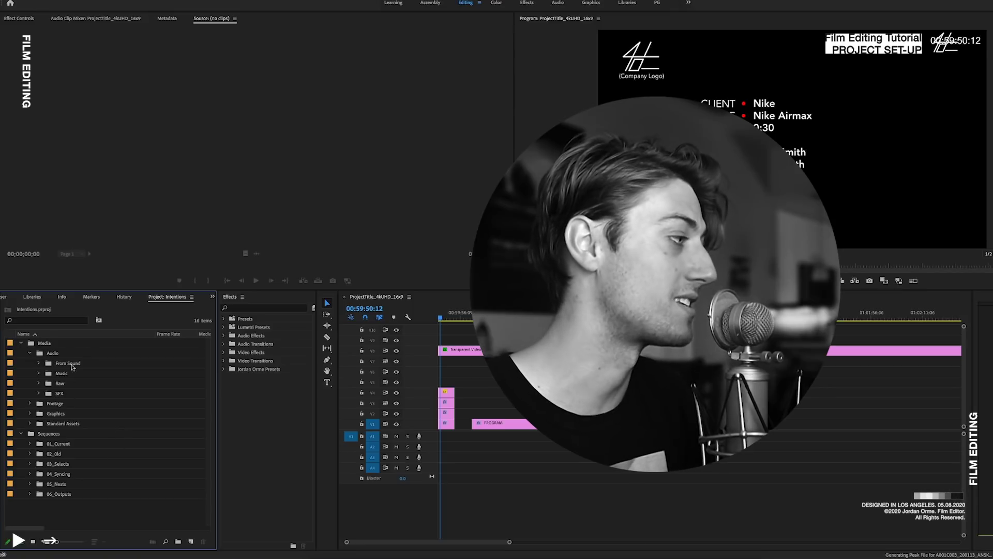
pyautogui.click(29, 353)
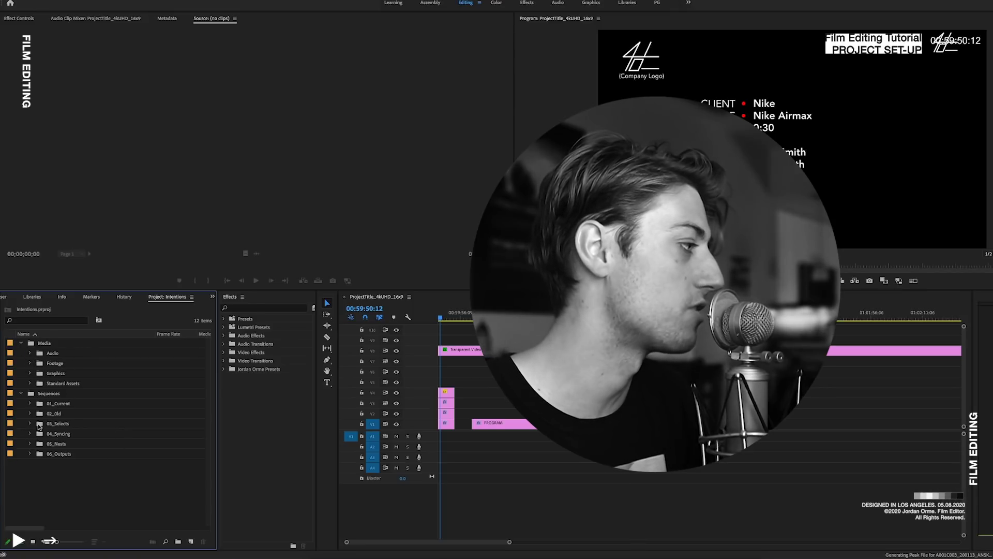
pyautogui.click(491, 313)
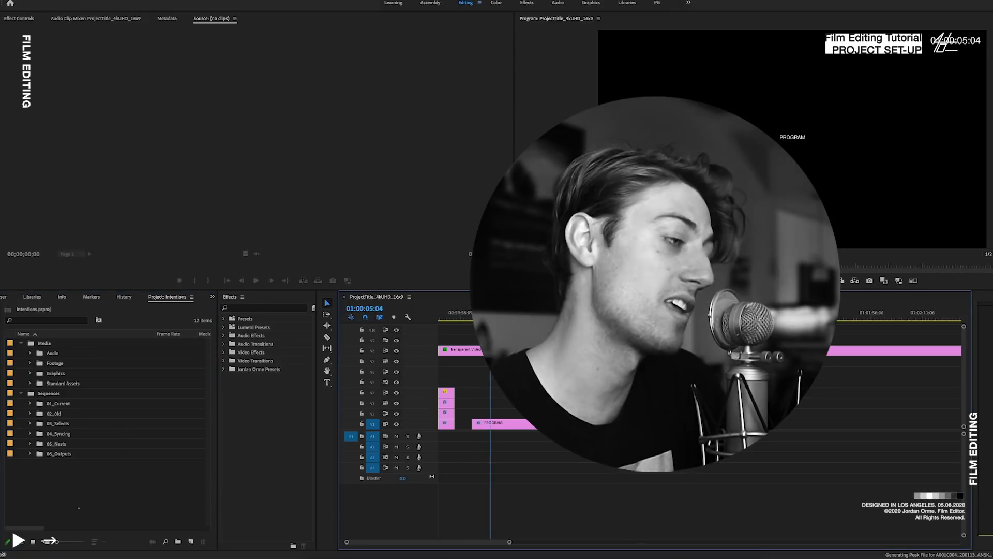